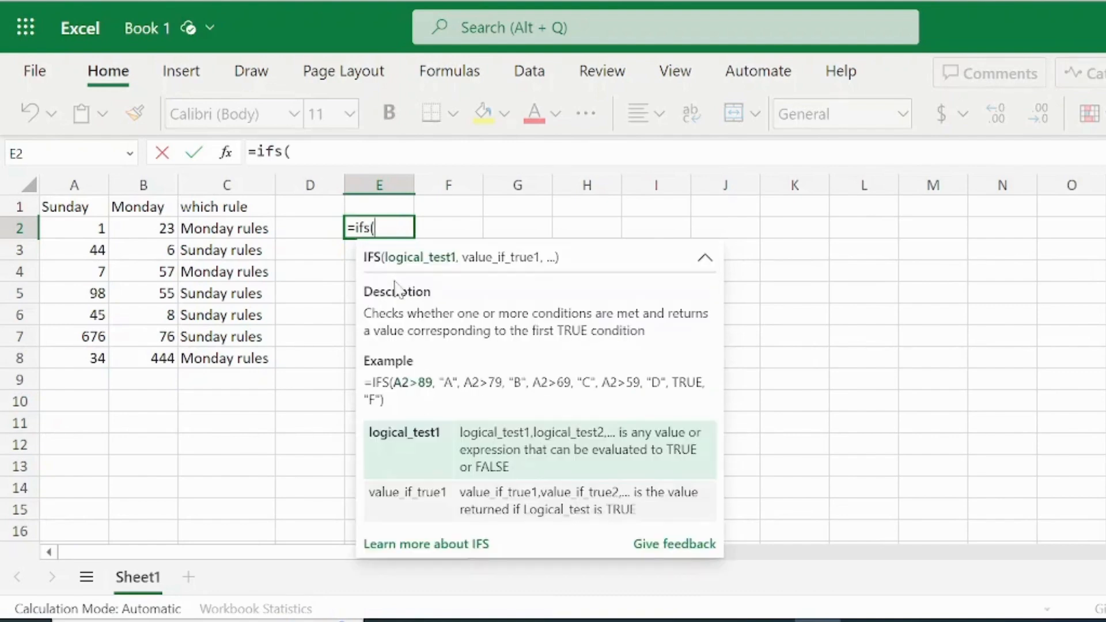
Step: Give the IFS formula in E2 its first test, A2<15, with the result "it's good hour"
{"action": "left_click", "coordinate": [84, 230]}
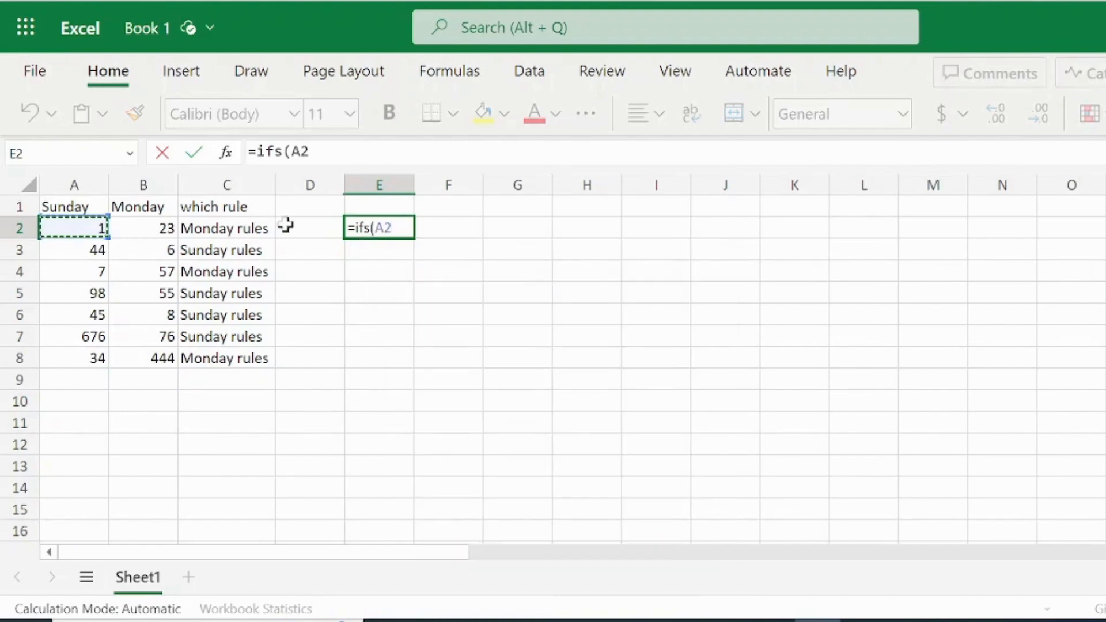
{"action": "type", "text": ">"}
{"action": "key", "text": "BackSpace"}
{"action": "type", "text": "<1"}
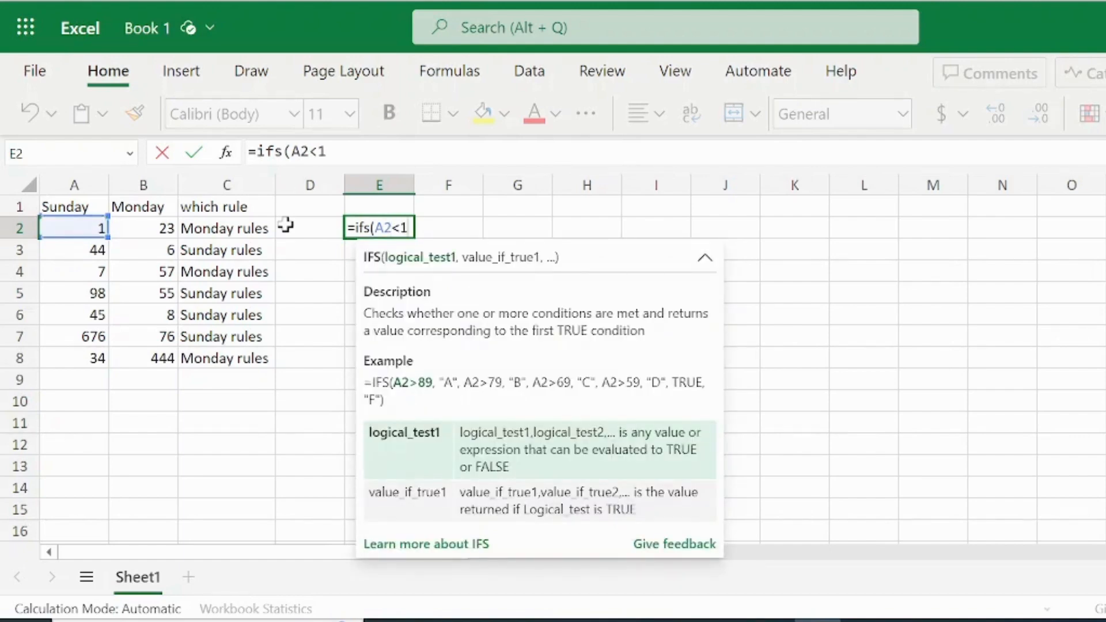
{"action": "type", "text": "5,\""}
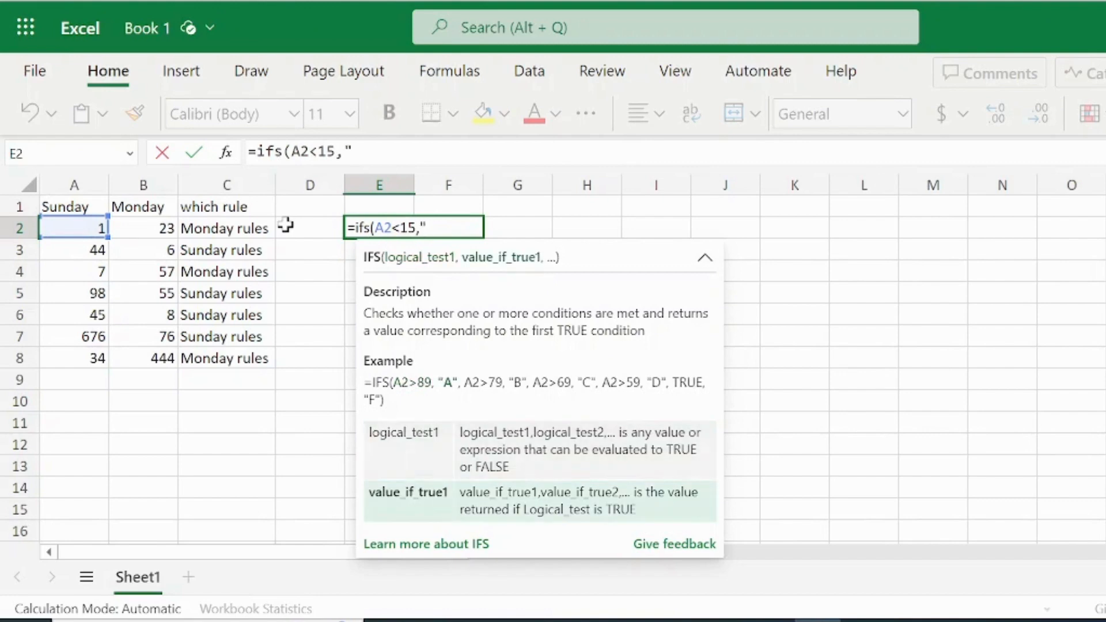
{"action": "type", "text": "it's good"}
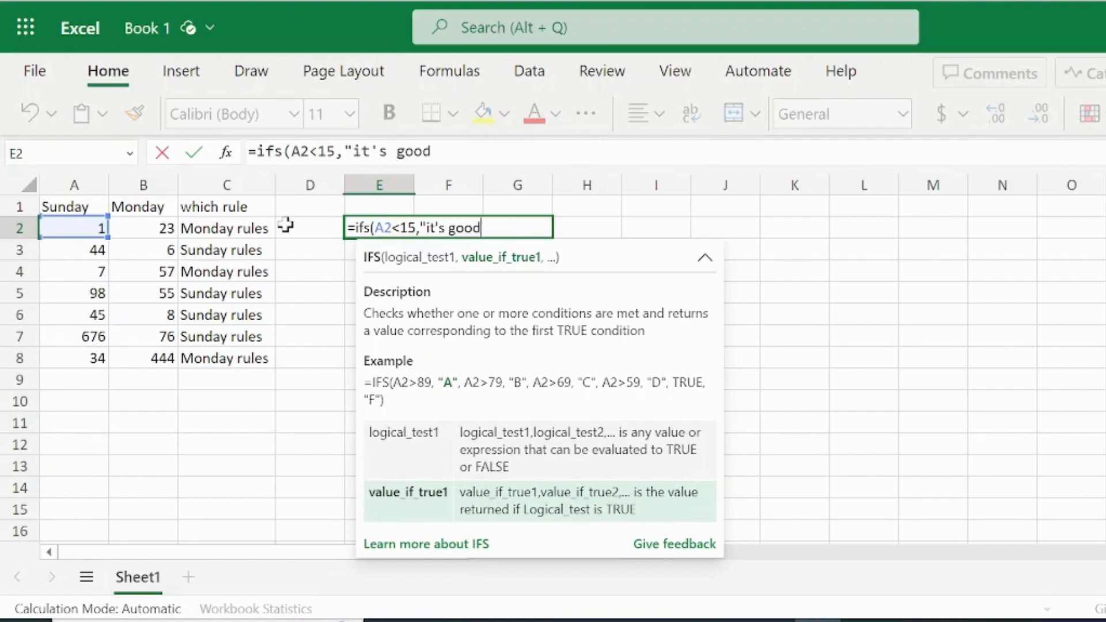
{"action": "type", "text": " hou"}
{"action": "type", "text": "r"}
{"action": "type", "text": "\""}
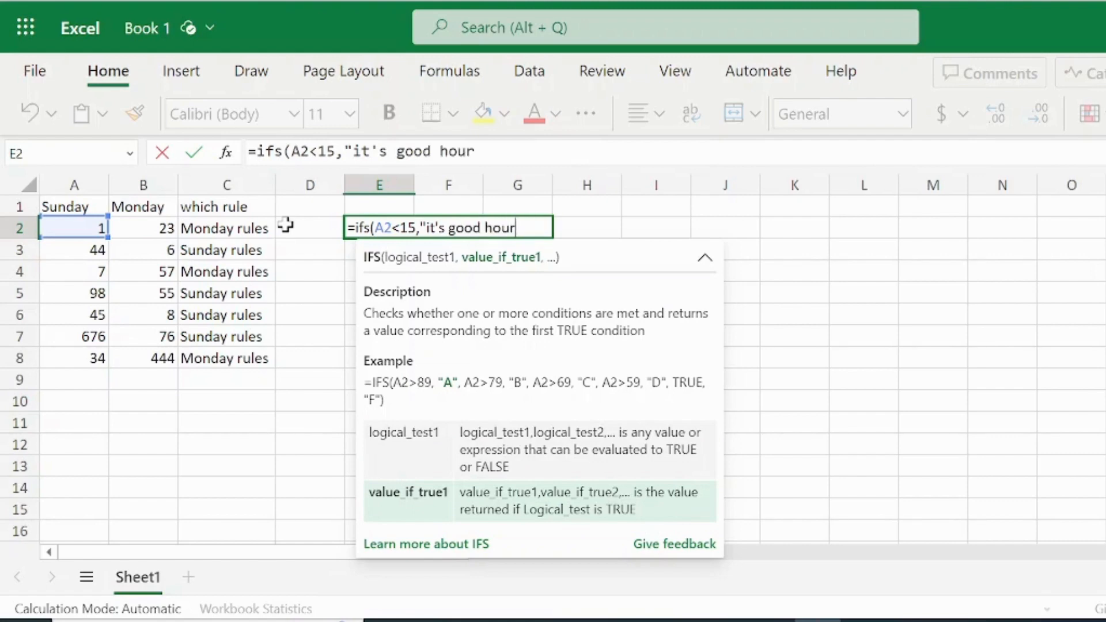
{"action": "type", "text": ","}
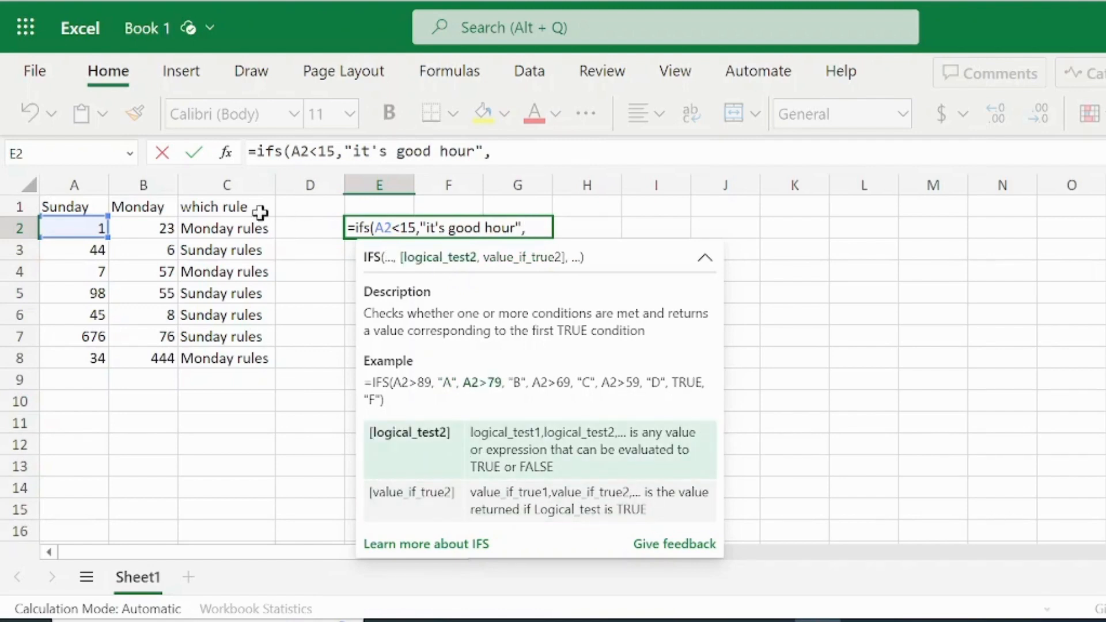
Step: Begin the second IFS test with A2< and change the first test's operator to make it A2>15
{"action": "left_click", "coordinate": [87, 227]}
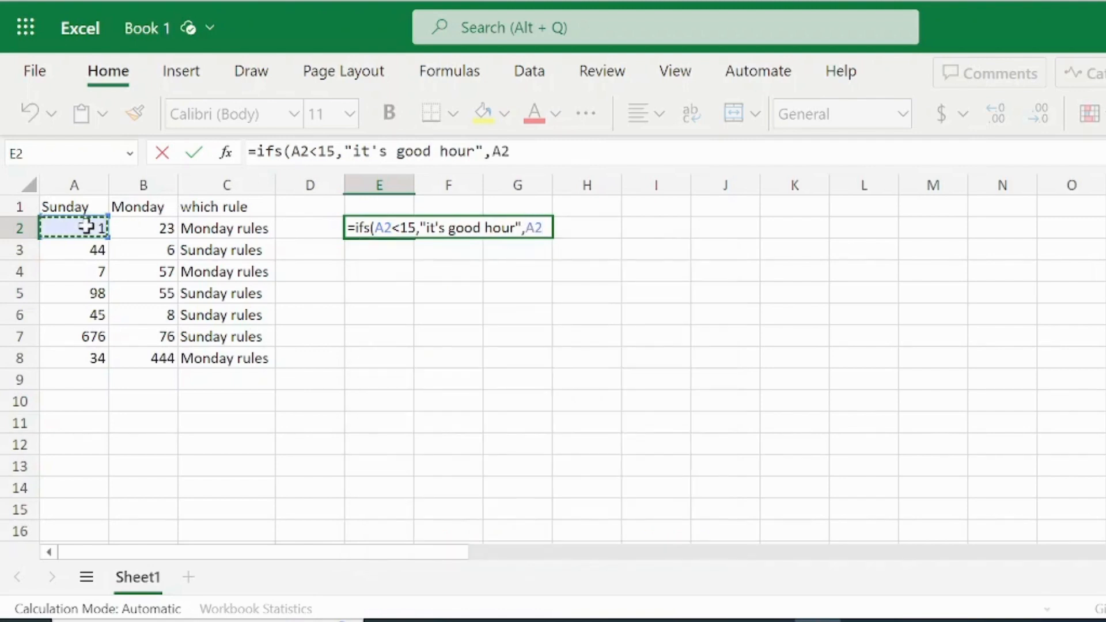
{"action": "type", "text": "<"}
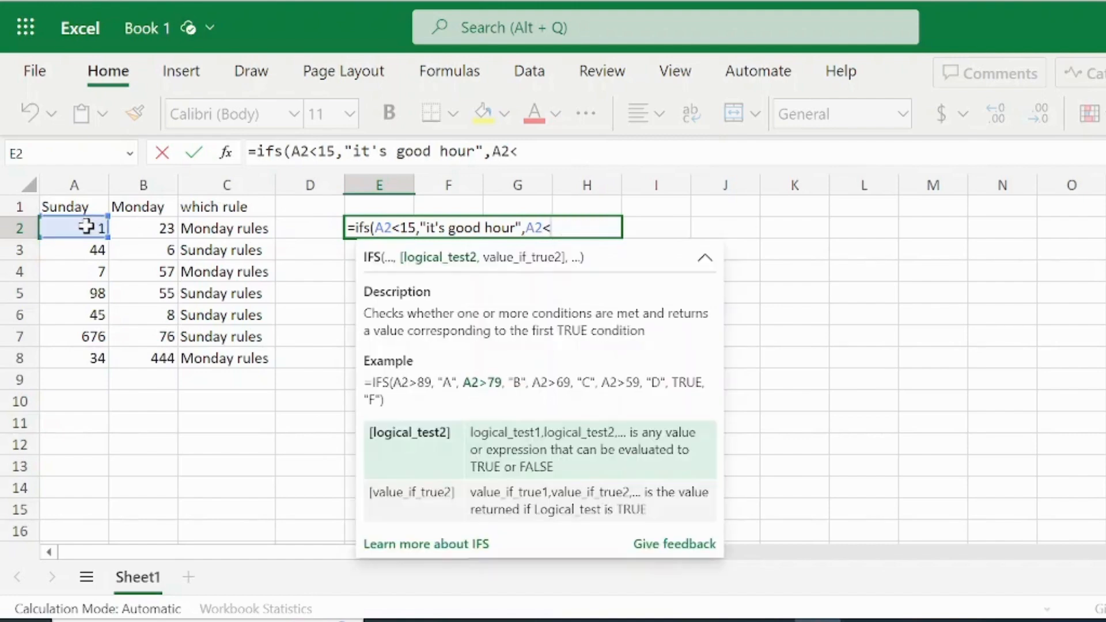
{"action": "key", "text": "Left"}
{"action": "left_click", "coordinate": [86, 226]}
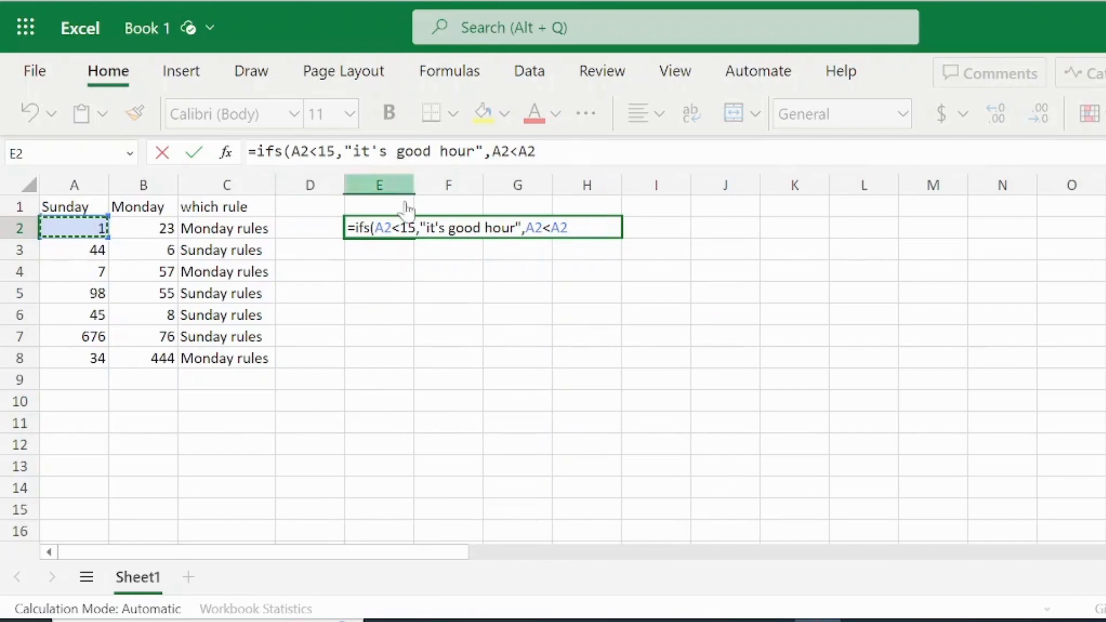
{"action": "left_click", "coordinate": [400, 227]}
{"action": "key", "text": "BackSpace"}
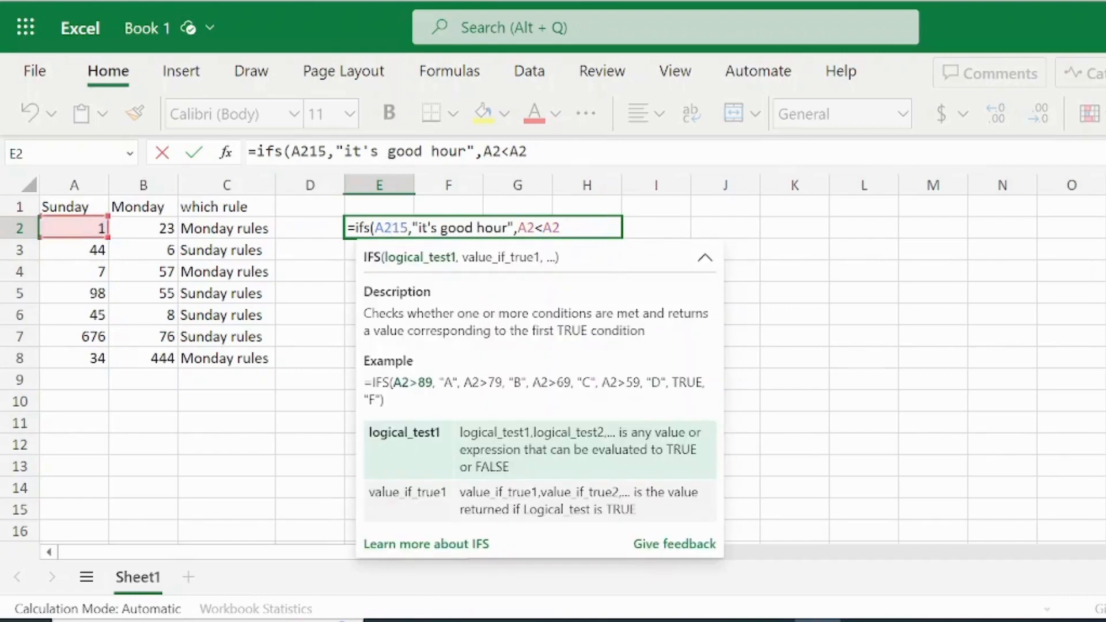
{"action": "type", "text": ">"}
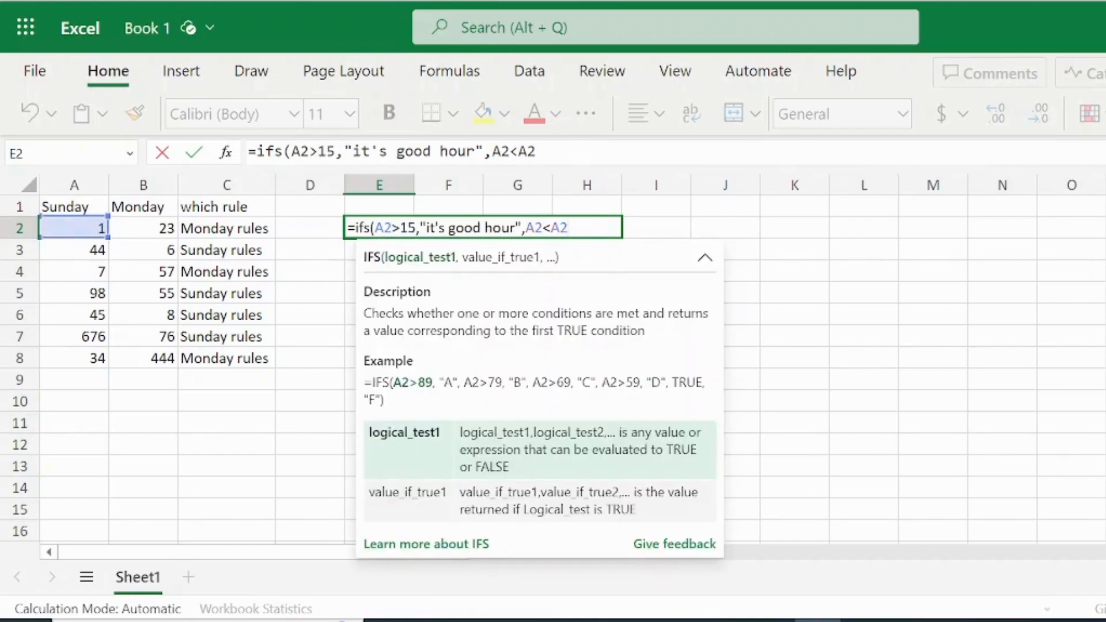
Step: Complete the second IFS test as A2<15 with the result "it's not good hour" and enter the formula in E2
{"action": "key", "text": "End"}
{"action": "key", "text": "BackSpace"}
{"action": "key", "text": "BackSpace"}
{"action": "type", "text": "15,"}
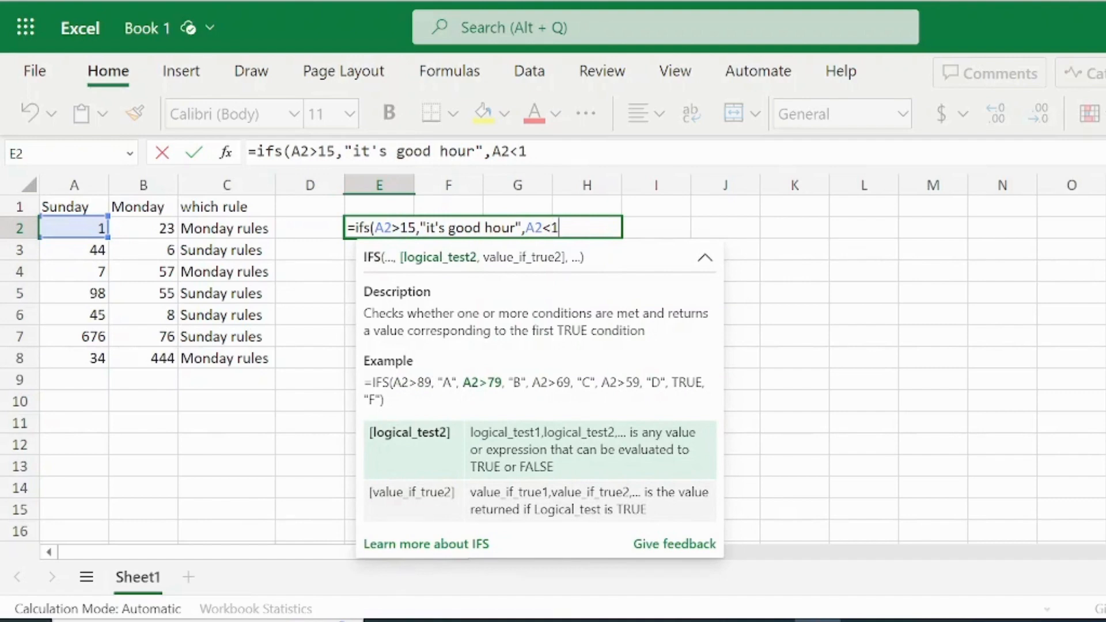
{"action": "type", "text": "\"it"}
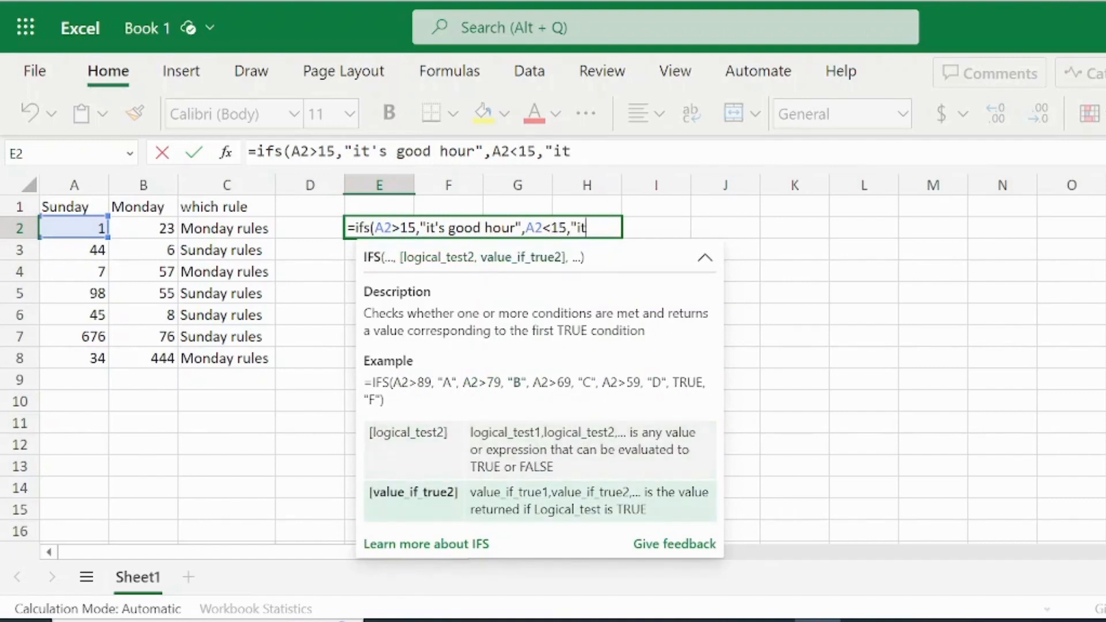
{"action": "type", "text": "'s not"}
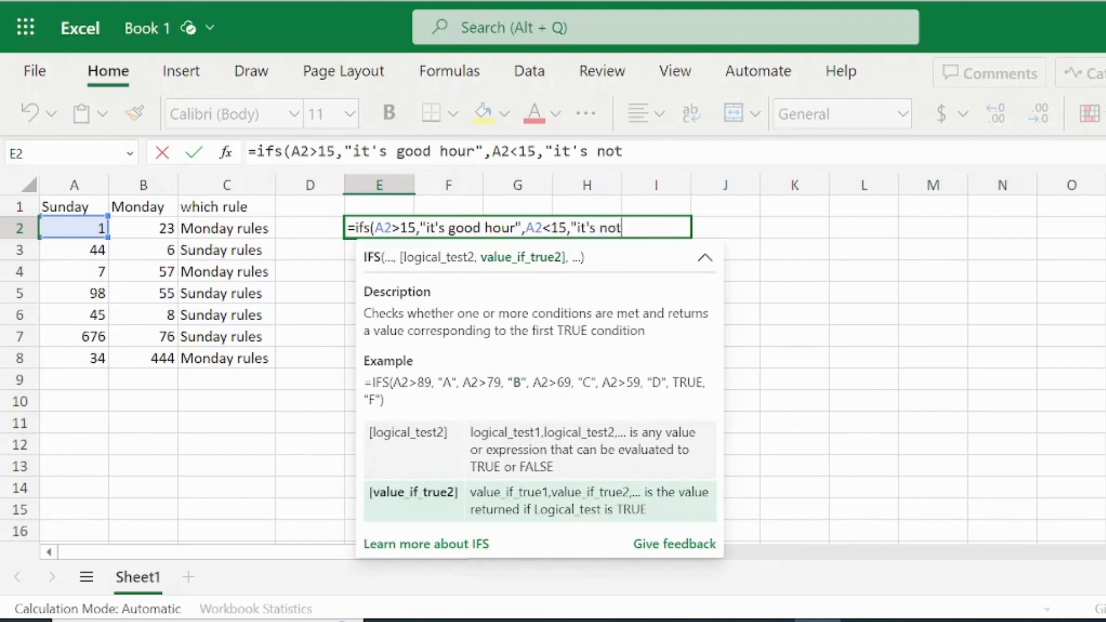
{"action": "type", "text": " good hour"}
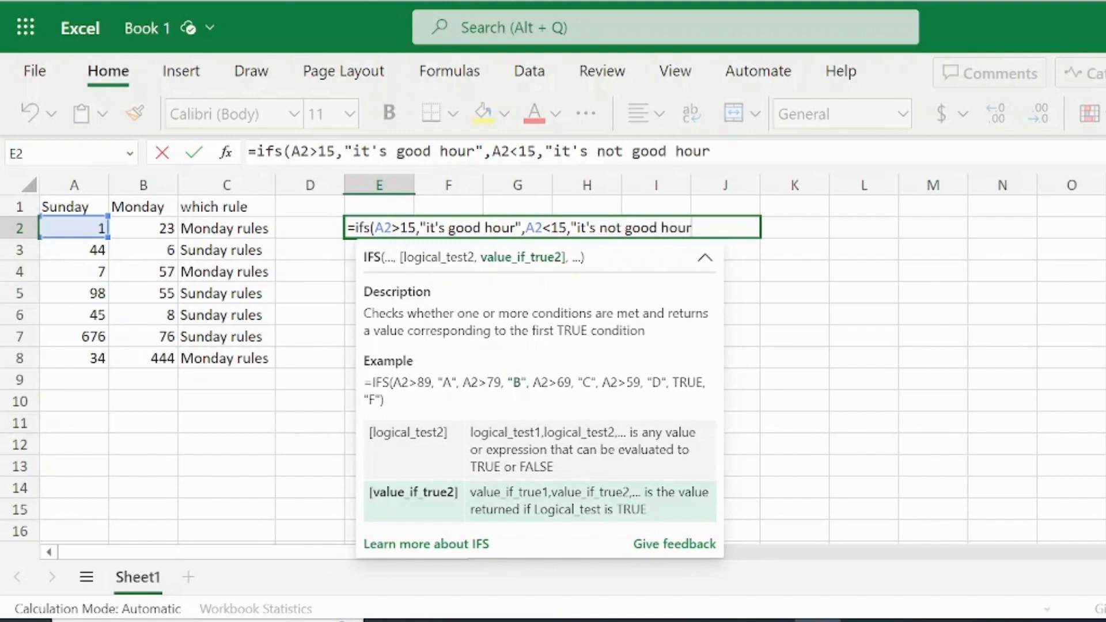
{"action": "type", "text": "\")"}
{"action": "key", "text": "Return"}
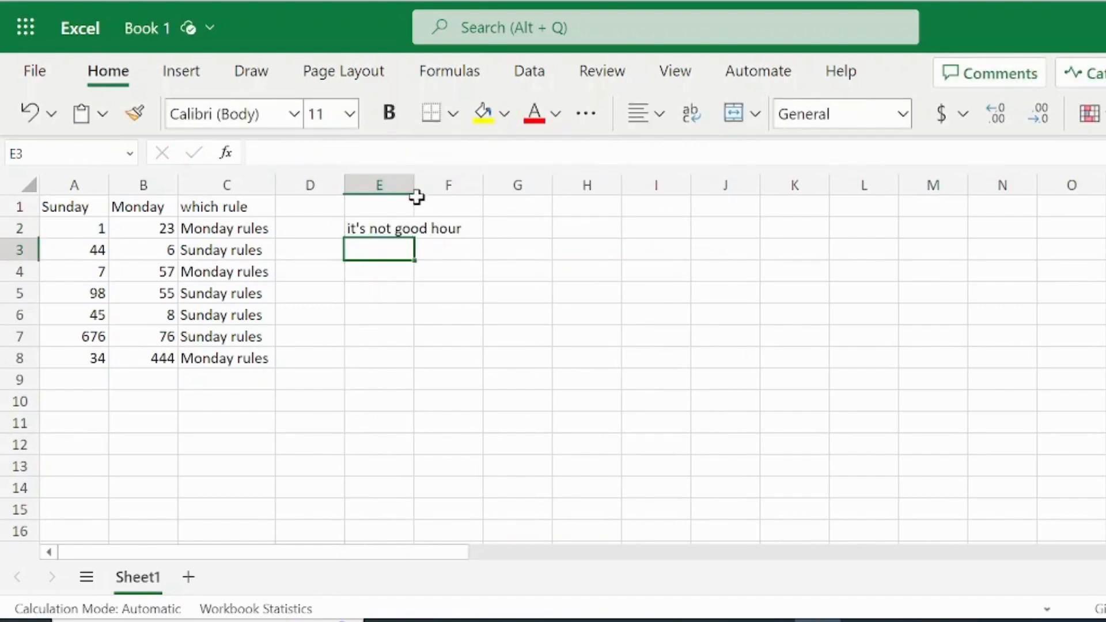
Step: Widen column E to fit its text and fill the IFS formula from E2 down to E8
{"action": "left_click_drag", "start_coordinate": [417, 193], "coordinate": [453, 196]}
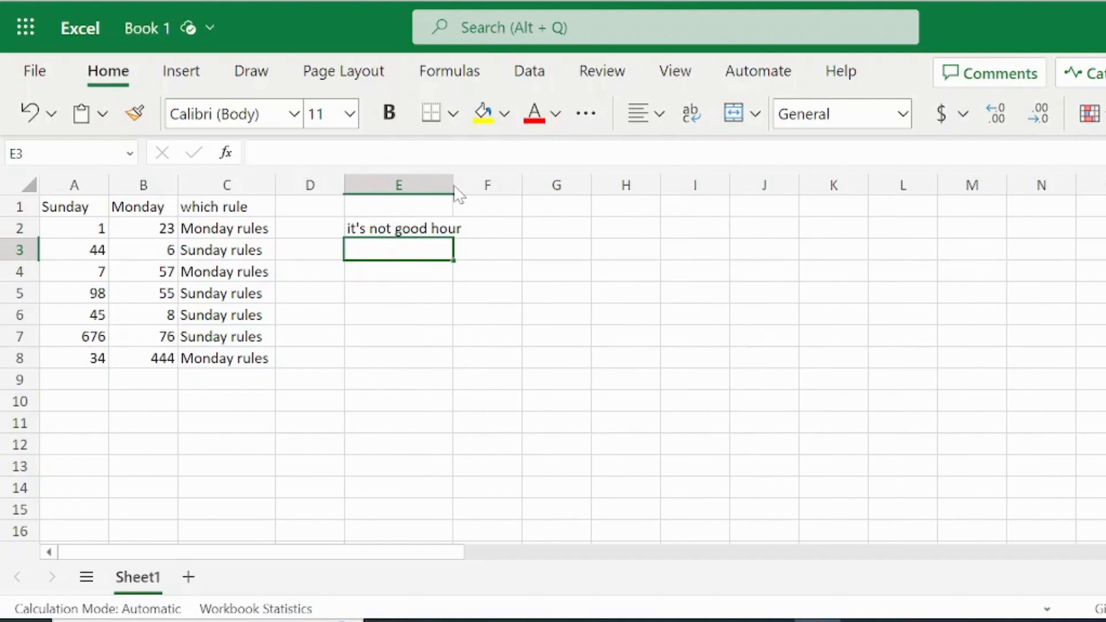
{"action": "left_click_drag", "start_coordinate": [454, 186], "coordinate": [476, 187]}
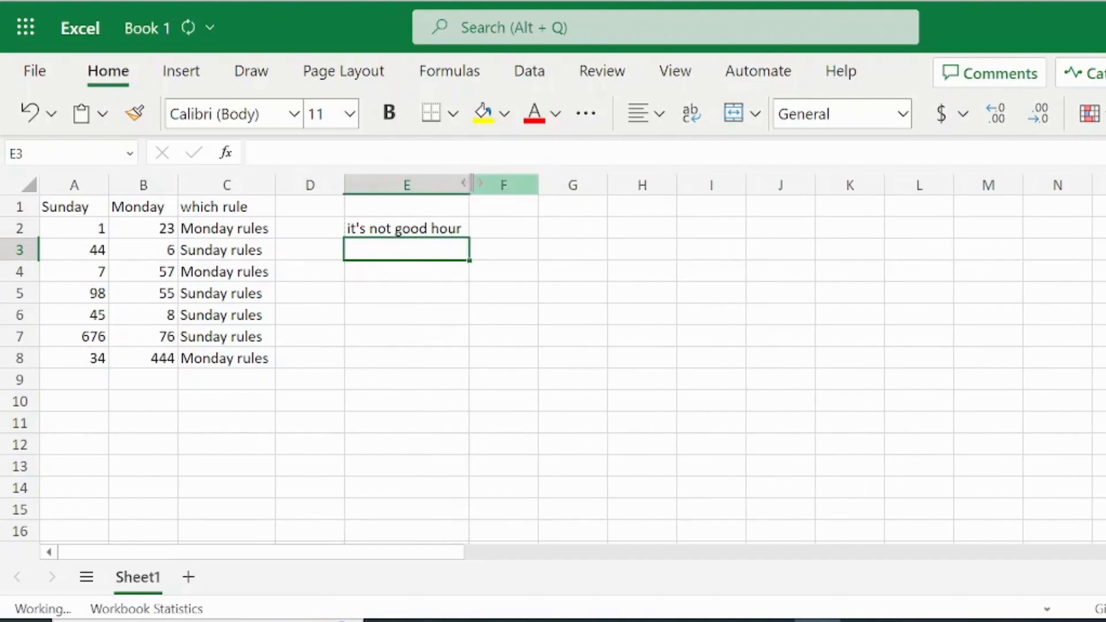
{"action": "left_click", "coordinate": [445, 228]}
{"action": "left_click_drag", "start_coordinate": [469, 240], "coordinate": [476, 355]}
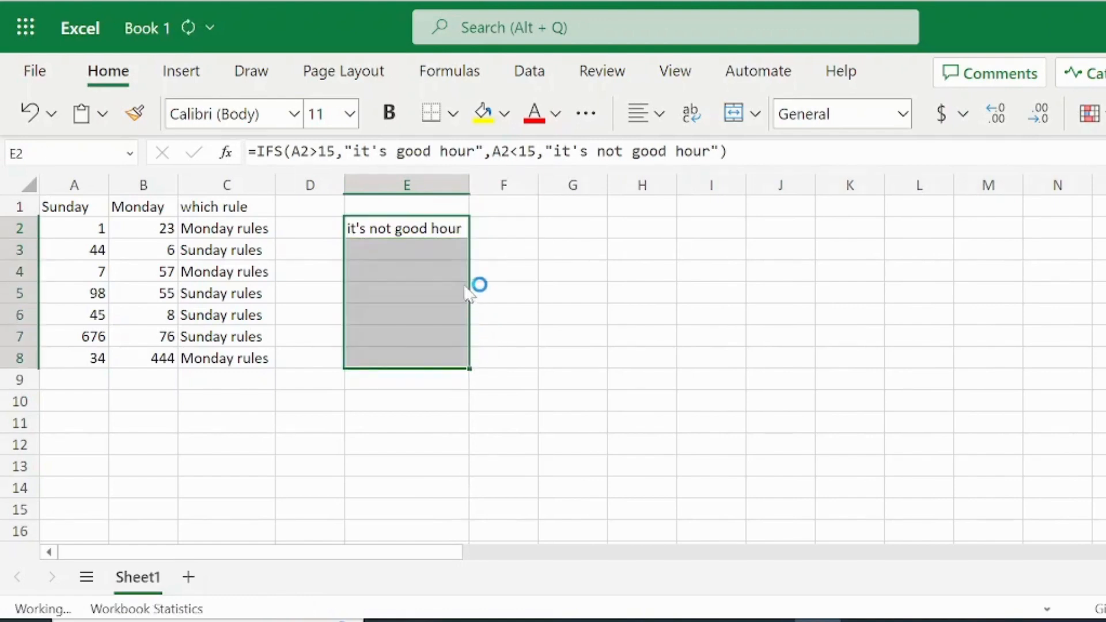
Step: Copy the IFS formula from E2 into F2 and fill it down to F8, widening column F
{"action": "left_click", "coordinate": [461, 228]}
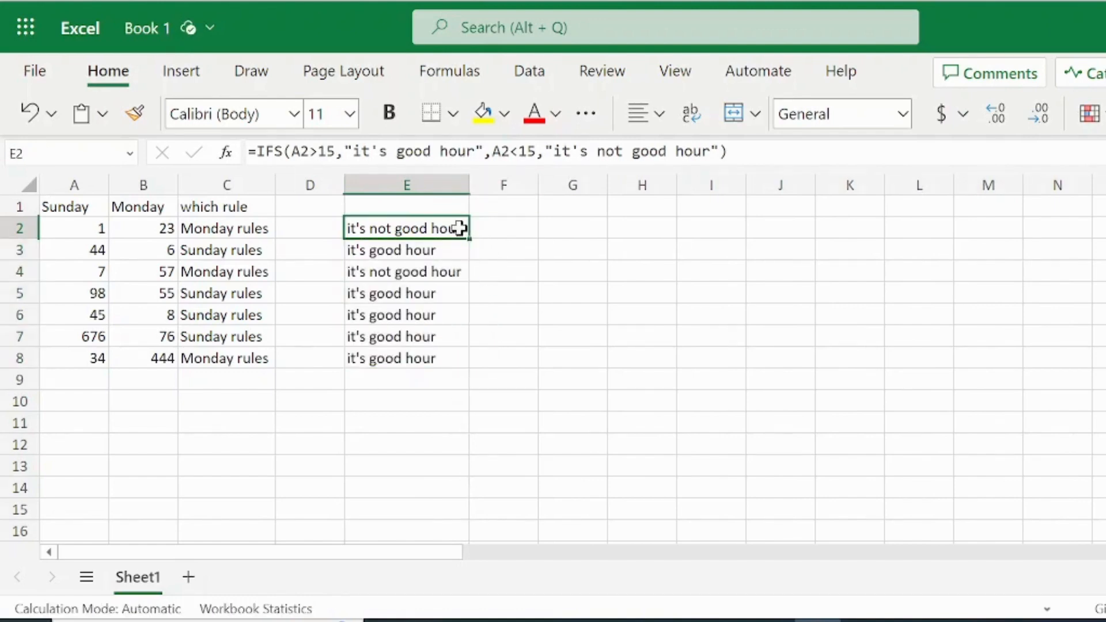
{"action": "left_click_drag", "start_coordinate": [470, 240], "coordinate": [526, 249]}
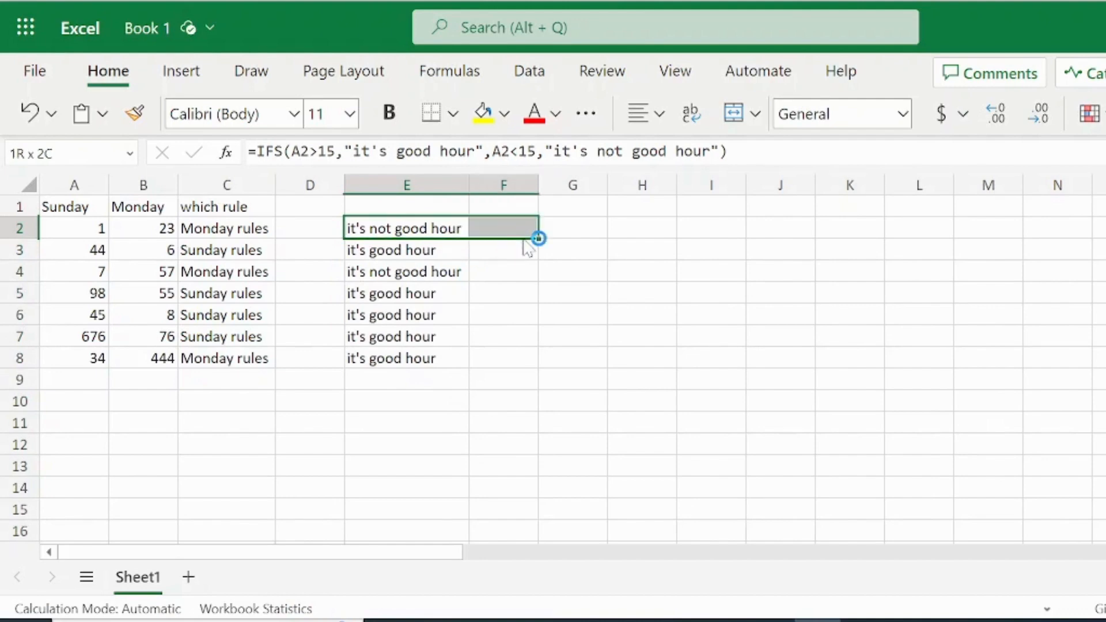
{"action": "left_click_drag", "start_coordinate": [542, 190], "coordinate": [580, 191]}
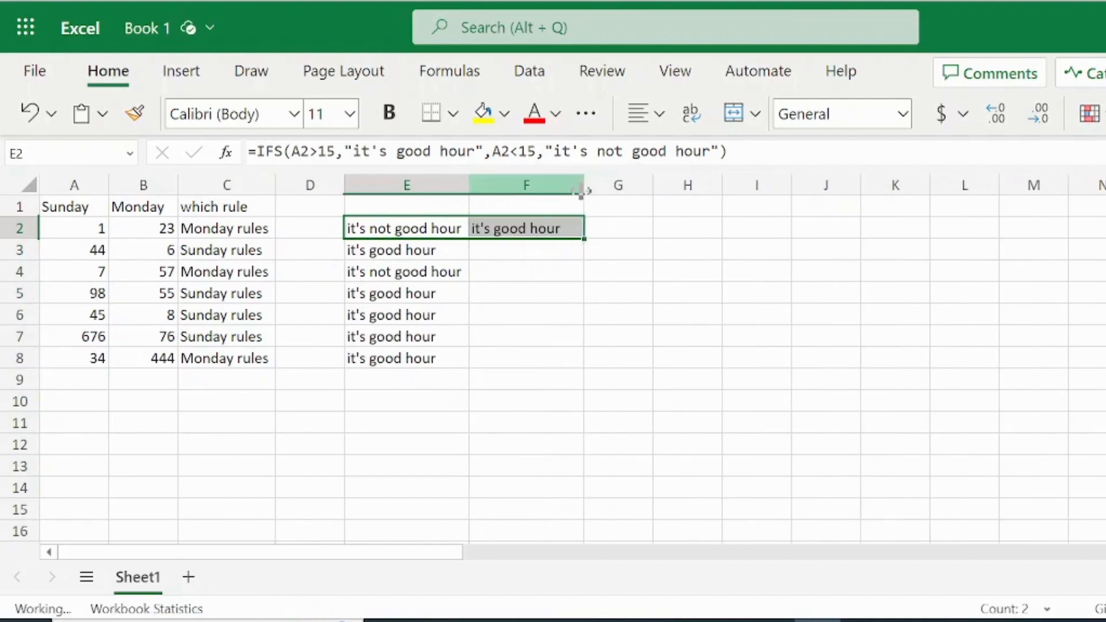
{"action": "left_click", "coordinate": [570, 228]}
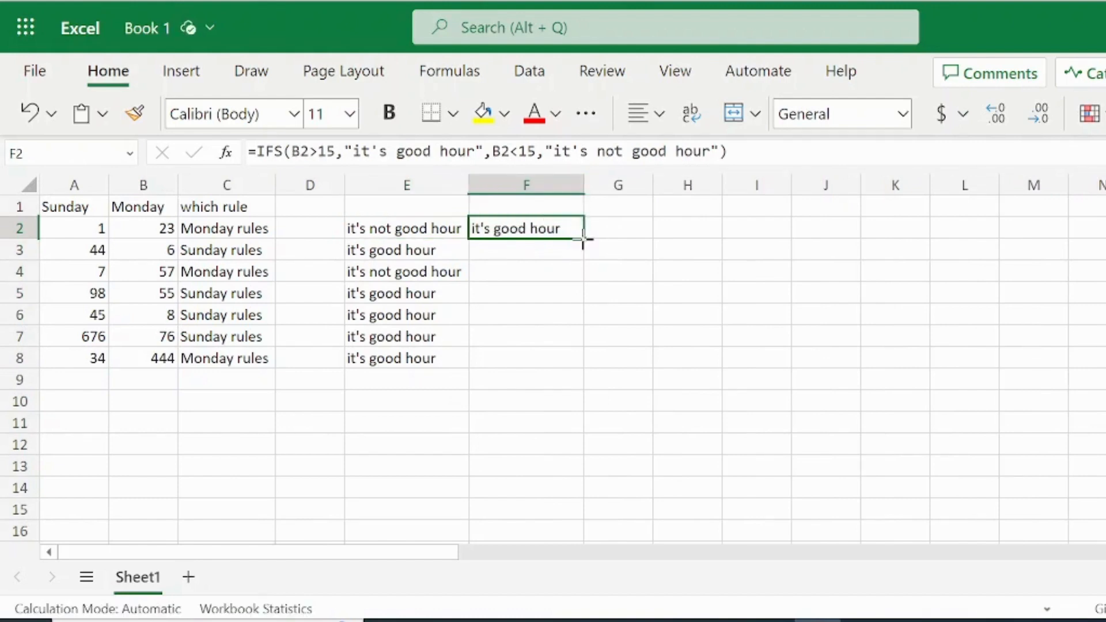
{"action": "left_click_drag", "start_coordinate": [581, 240], "coordinate": [572, 355]}
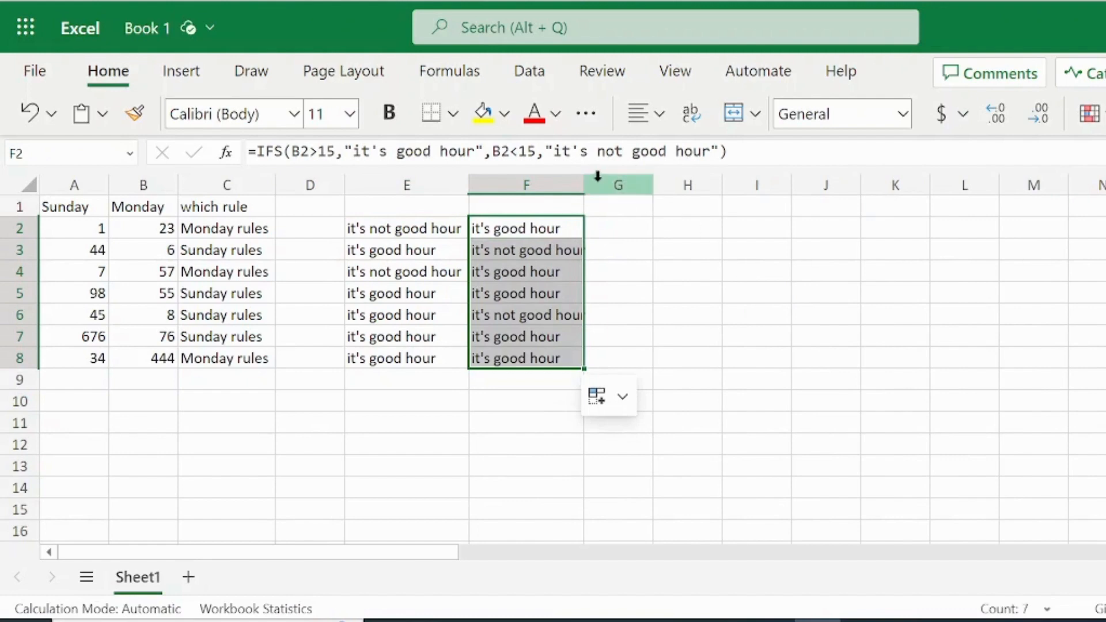
{"action": "left_click_drag", "start_coordinate": [591, 183], "coordinate": [599, 191]}
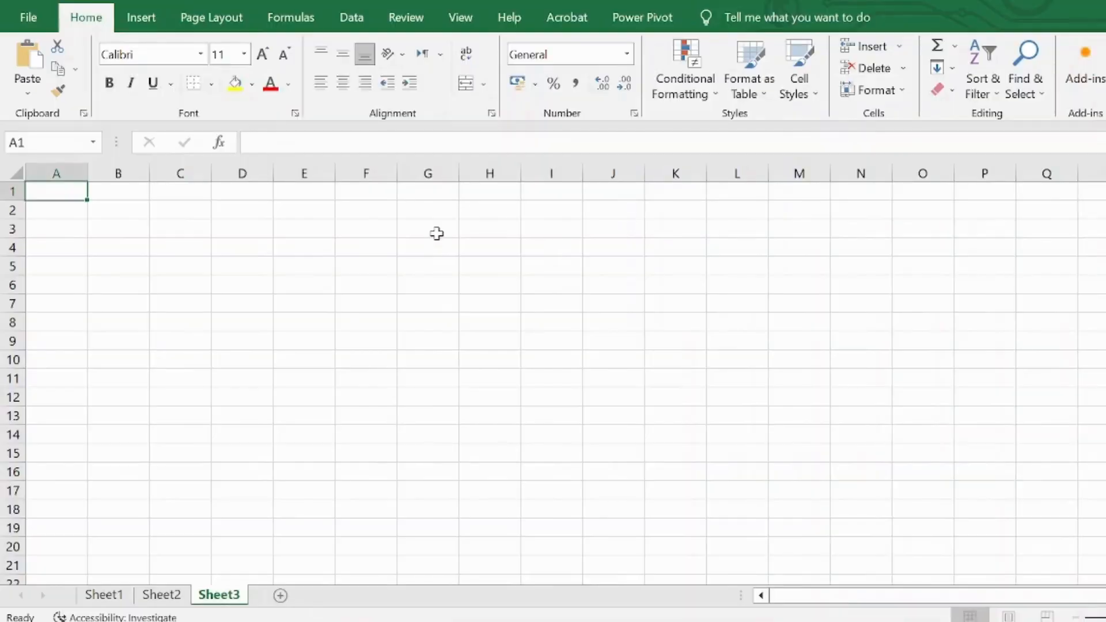
Step: On Sheet3, enter 1 in A1 and 7, 9, 8 and 6 in A3 to A6, leaving A2 blank
{"action": "type", "text": "1"}
{"action": "key", "text": "Return"}
{"action": "key", "text": "Return"}
{"action": "type", "text": "7"}
{"action": "key", "text": "Return"}
{"action": "type", "text": "9"}
{"action": "key", "text": "Return"}
{"action": "type", "text": "8"}
{"action": "key", "text": "Return"}
{"action": "type", "text": "6"}
{"action": "key", "text": "Return"}
Step: Enter 6 in A9, 55 in A10 and 4 in A12, leaving A7, A8 and A11 blank
{"action": "key", "text": "Up"}
{"action": "key", "text": "Down"}
{"action": "key", "text": "Down"}
{"action": "key", "text": "Down"}
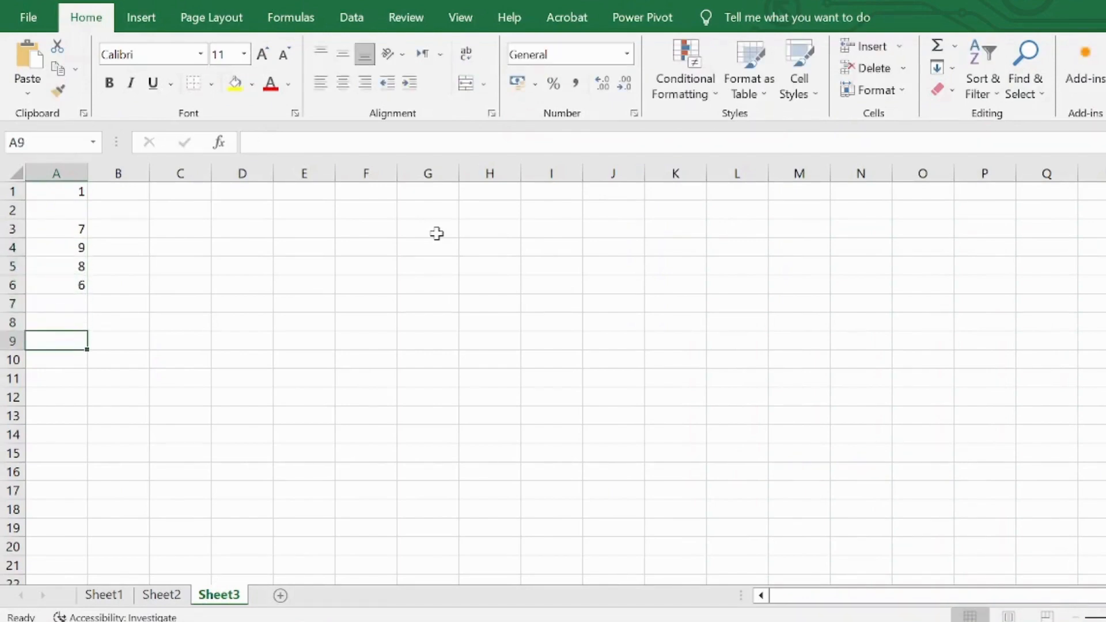
{"action": "type", "text": "6"}
{"action": "key", "text": "Return"}
{"action": "type", "text": "55"}
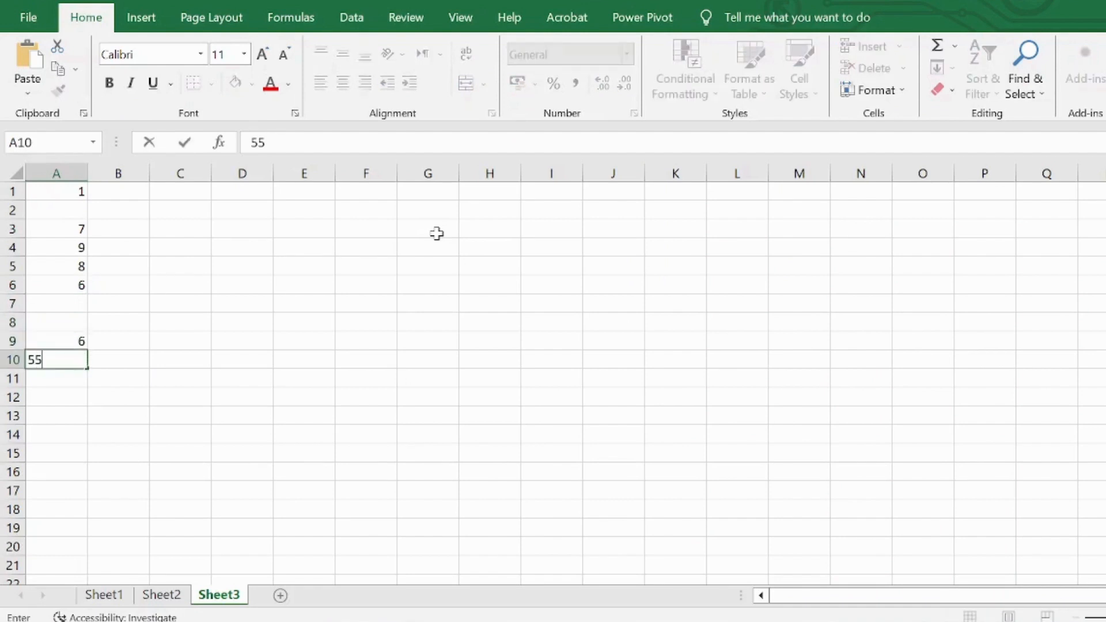
{"action": "key", "text": "Return"}
{"action": "key", "text": "Down"}
{"action": "type", "text": "4"}
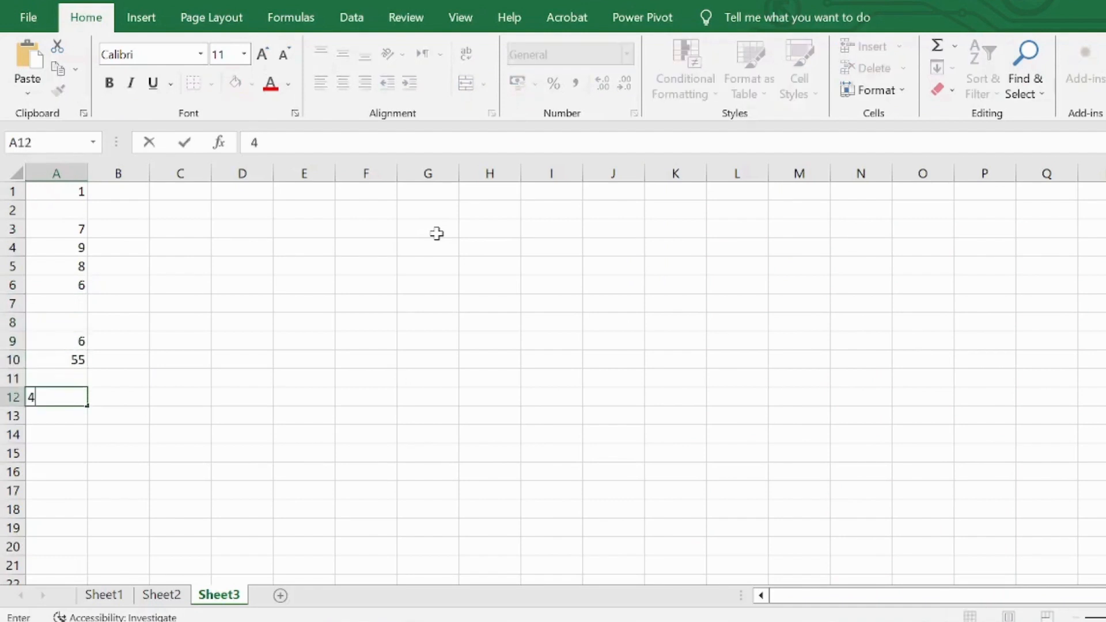
{"action": "key", "text": "Return"}
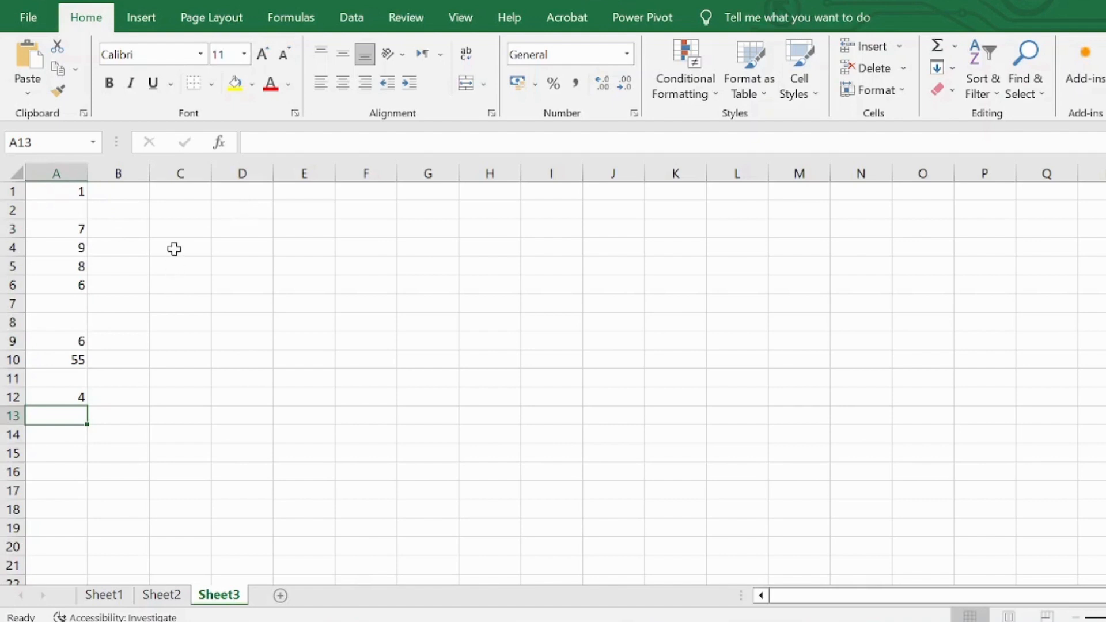
Step: Enter a COUNT formula in C3 that counts the numbers in A1:A12
{"action": "left_click", "coordinate": [184, 229]}
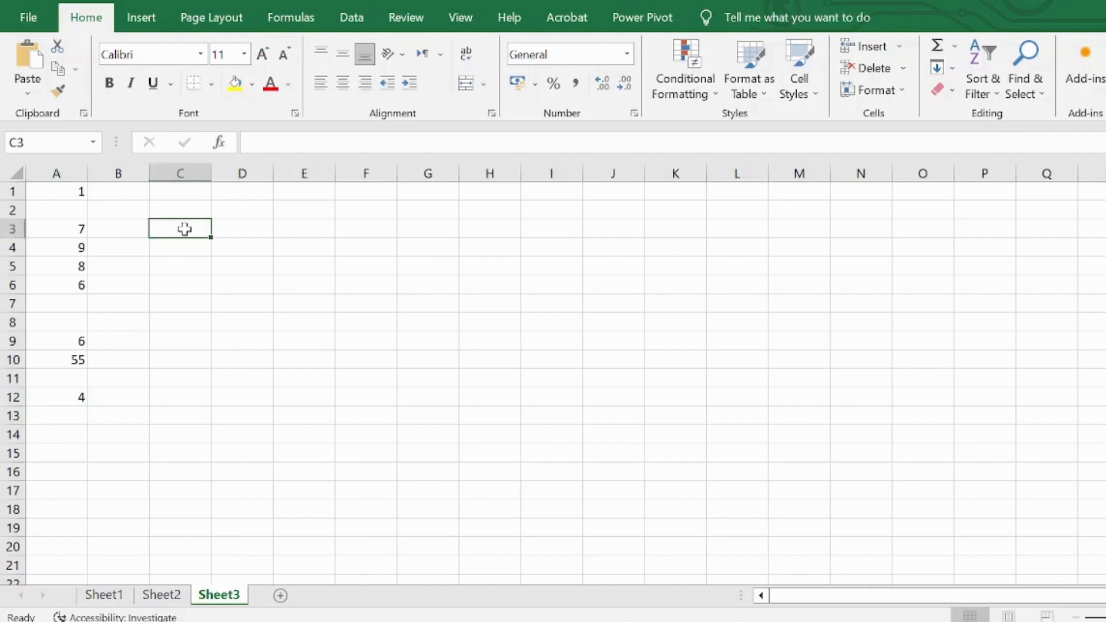
{"action": "type", "text": "=cou"}
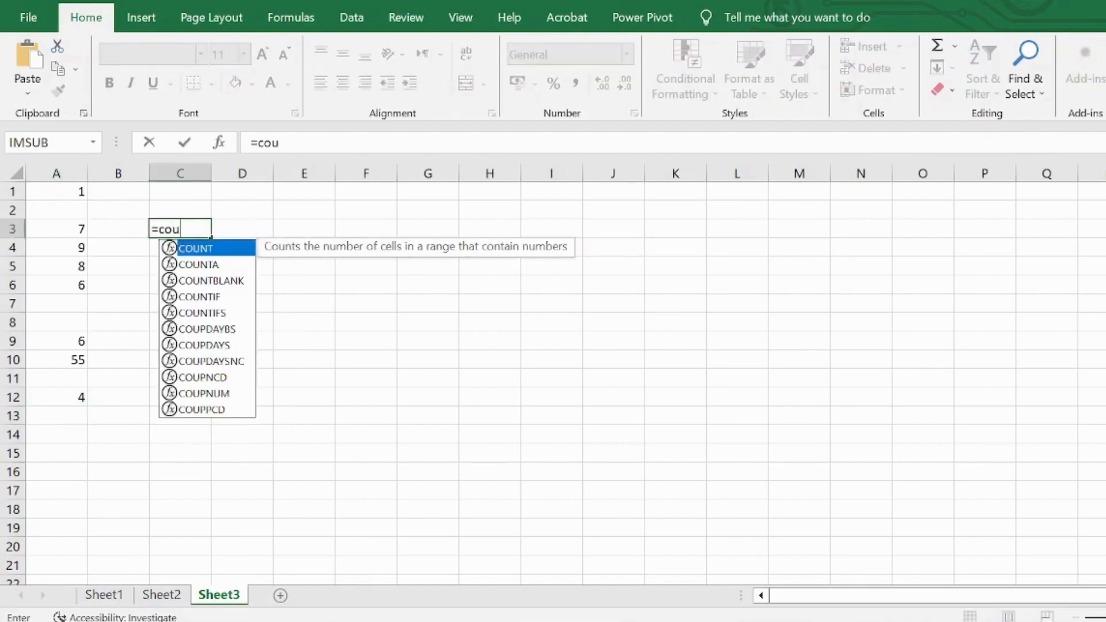
{"action": "type", "text": "nt"}
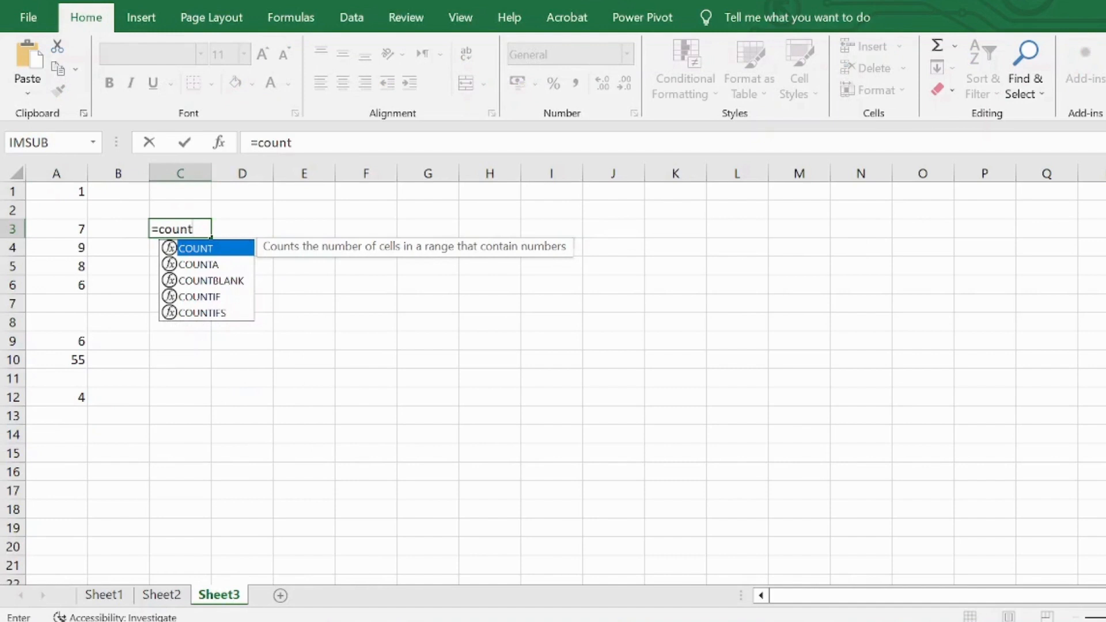
{"action": "type", "text": "("}
{"action": "left_click_drag", "start_coordinate": [80, 189], "coordinate": [42, 395]}
{"action": "type", "text": ")"}
{"action": "key", "text": "Return"}
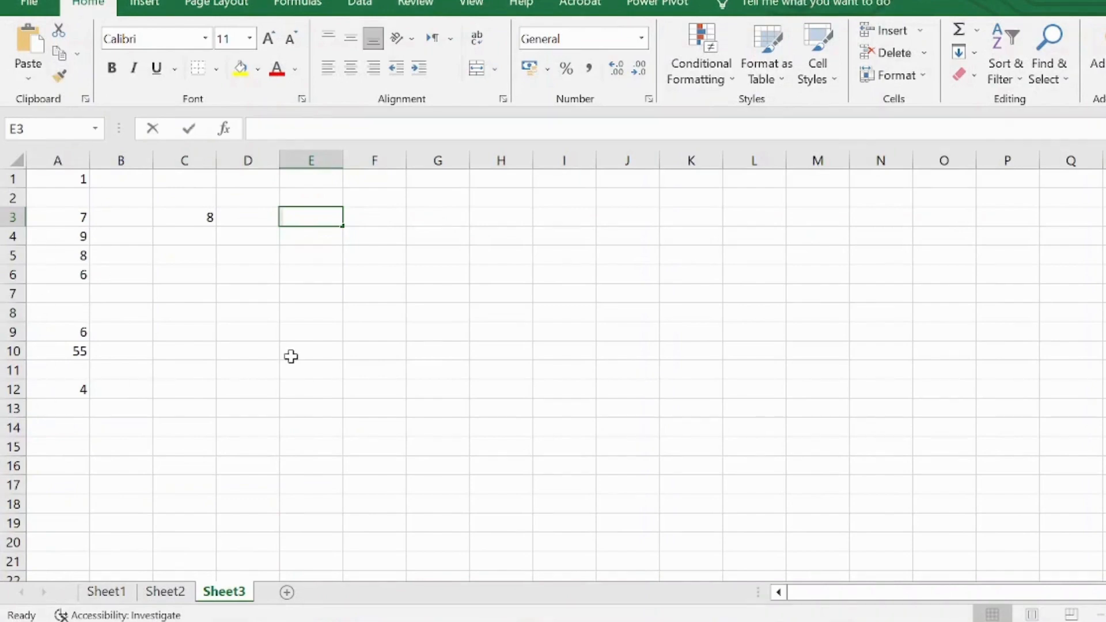
Step: Enter a COUNTIF formula in E3 that counts the values in A1:A12 meeting the criterion ">4"
{"action": "type", "text": "=countif"}
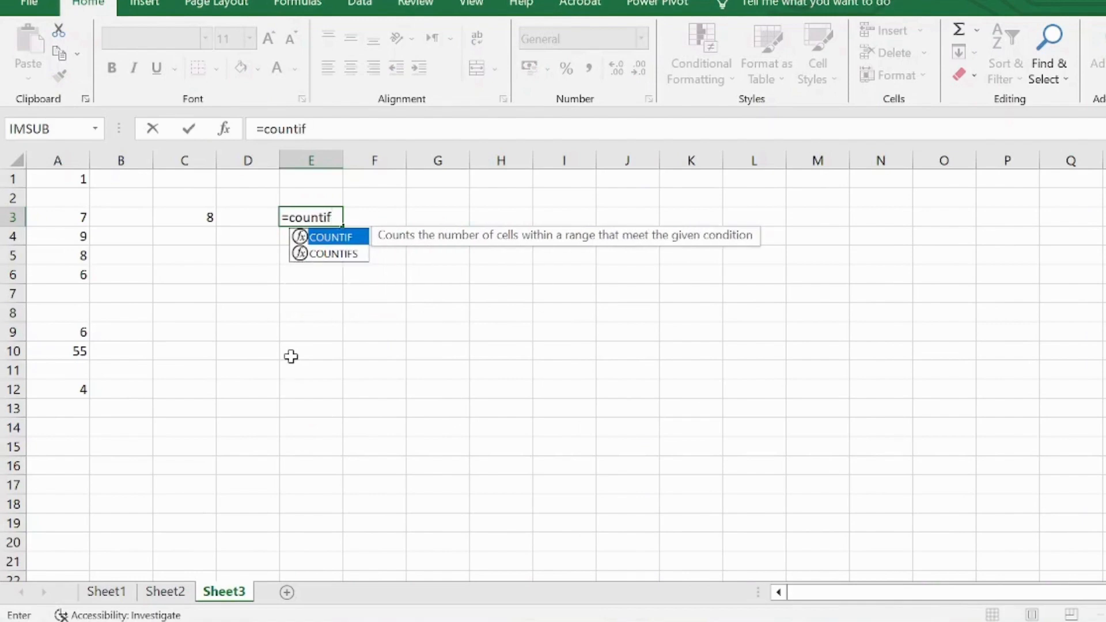
{"action": "type", "text": "("}
{"action": "left_click", "coordinate": [55, 184]}
{"action": "left_click_drag", "start_coordinate": [55, 183], "coordinate": [48, 385]}
{"action": "type", "text": ",\""}
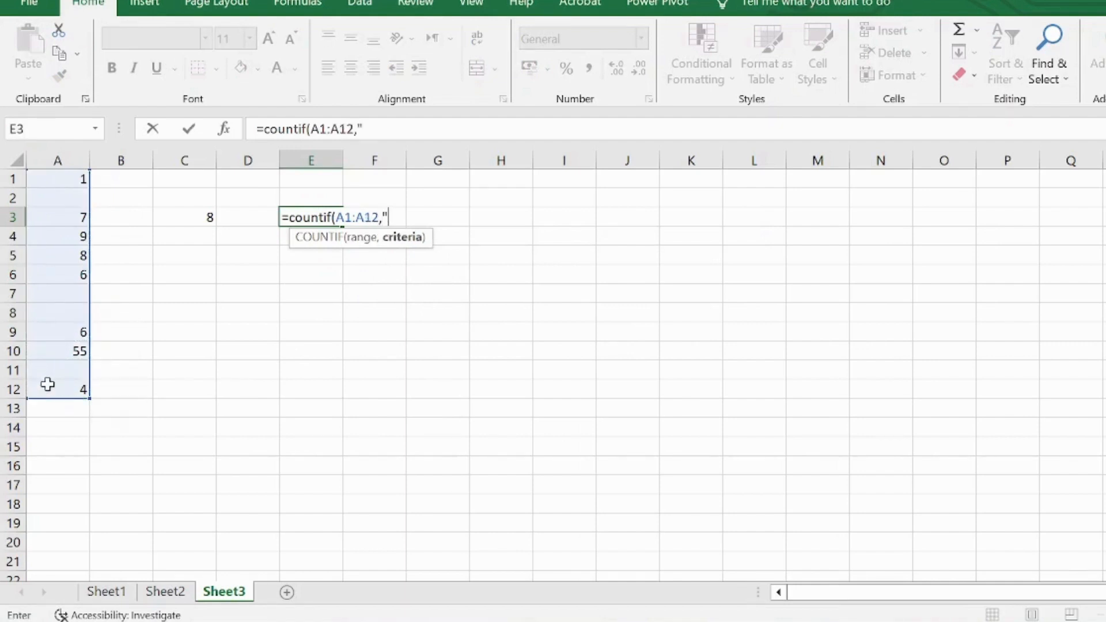
{"action": "type", "text": ">4\")"}
{"action": "key", "text": "Return"}
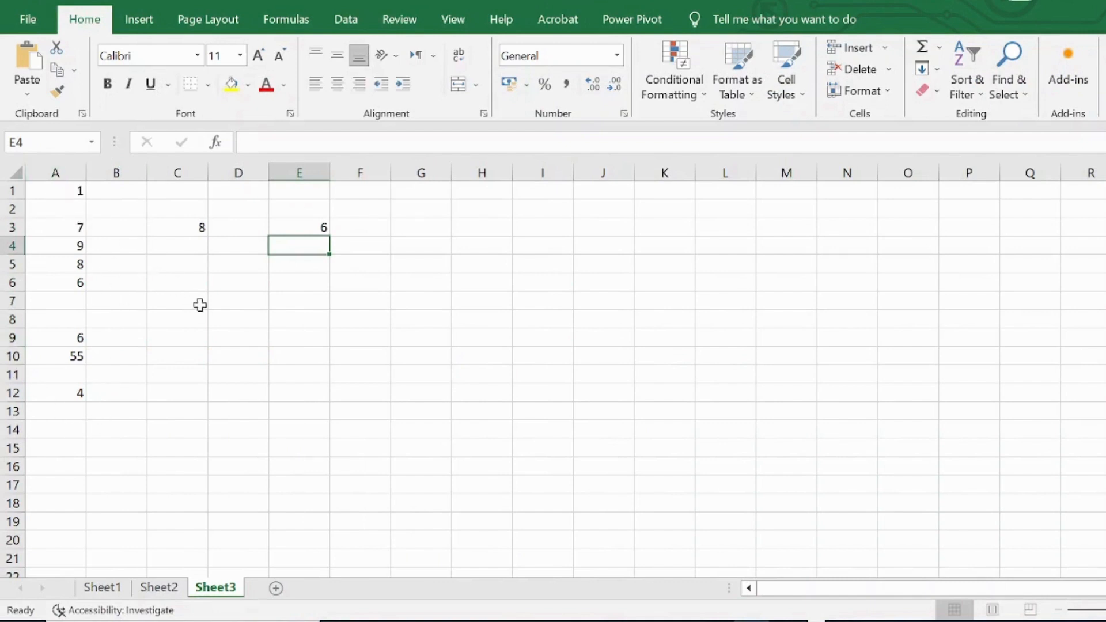
Step: Begin a COUNTIFS formula in E4 with A1:A12 as the first criteria range and ">4" as its criterion
{"action": "type", "text": "=co"}
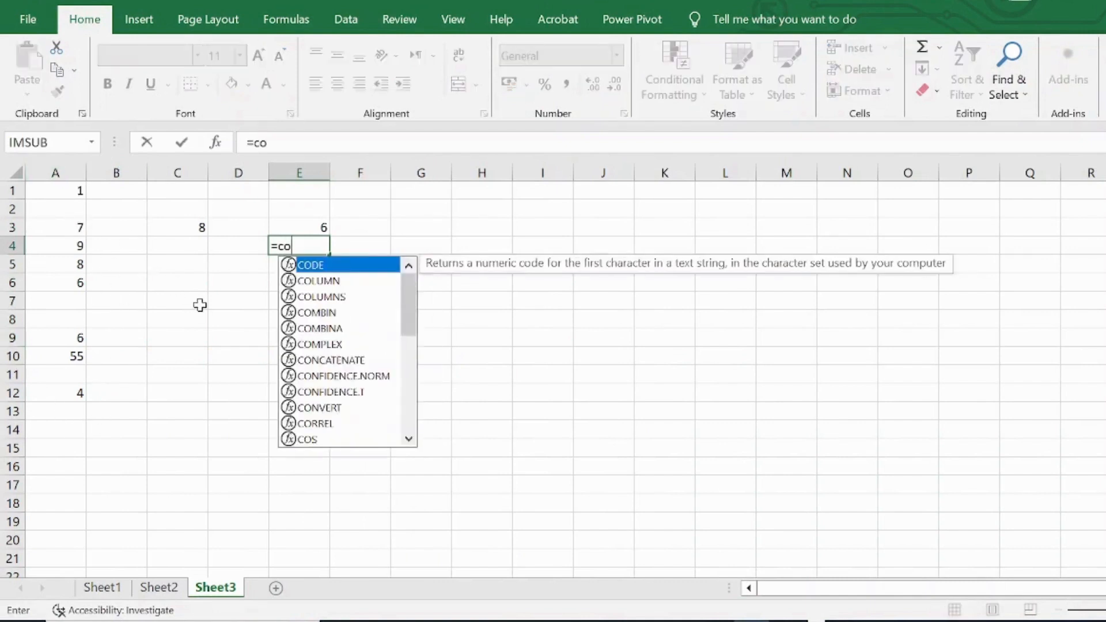
{"action": "type", "text": "unti"}
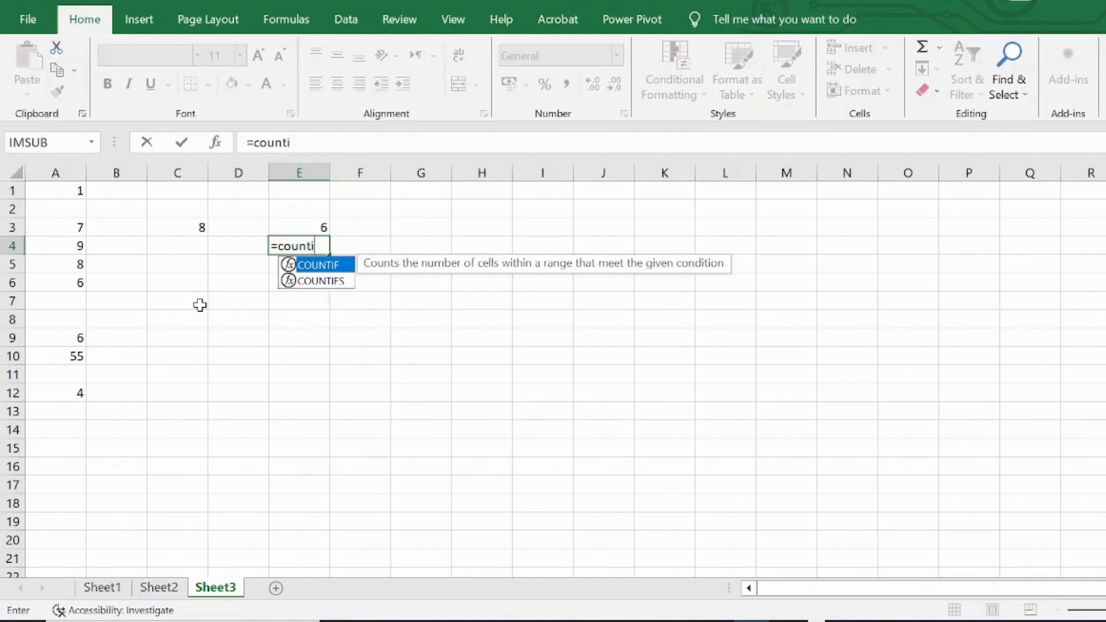
{"action": "type", "text": "fs("}
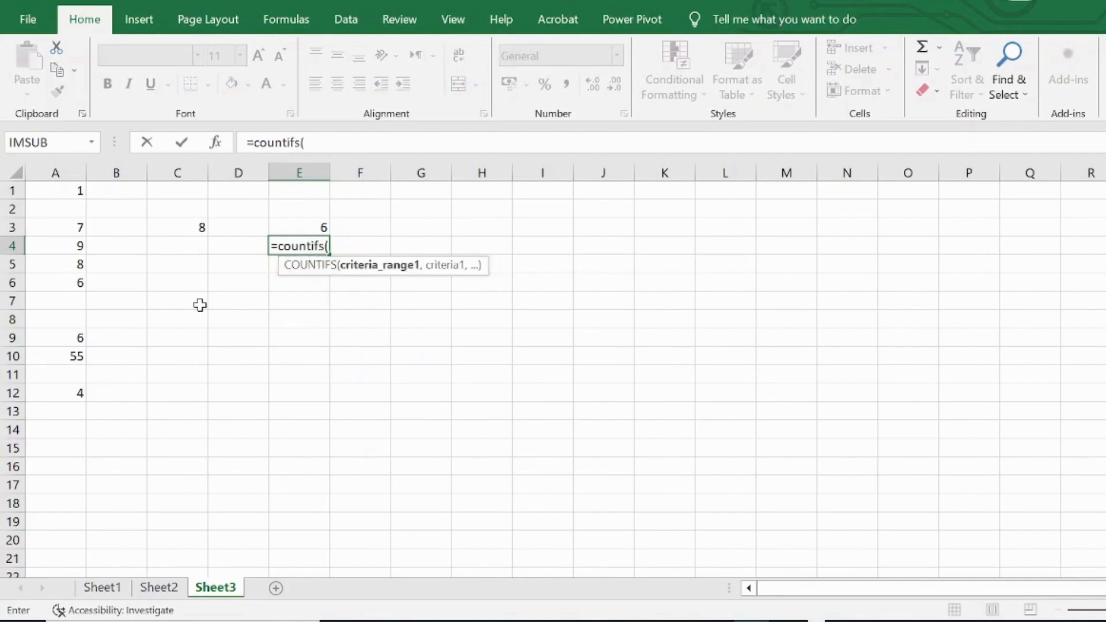
{"action": "left_click_drag", "start_coordinate": [72, 187], "coordinate": [51, 393]}
{"action": "type", "text": ","}
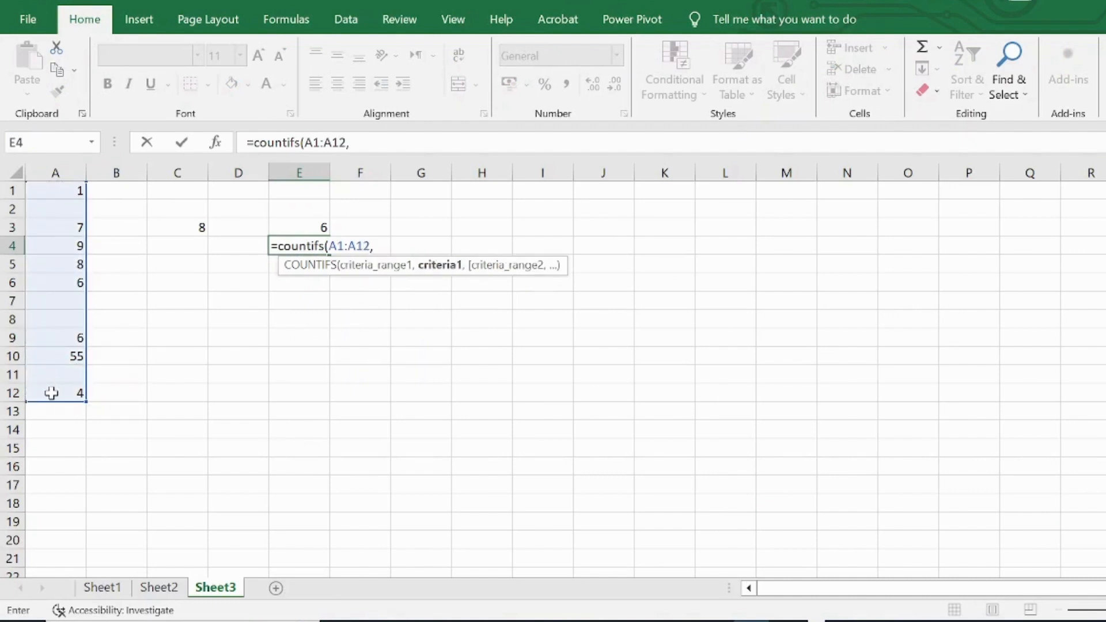
{"action": "type", "text": "\">4\","}
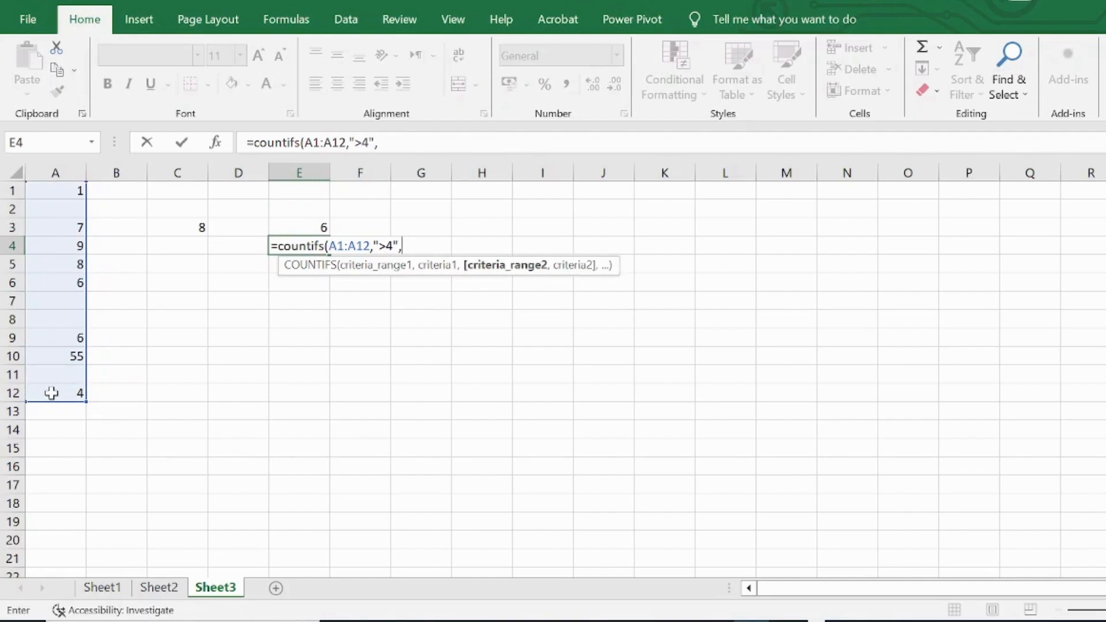
Step: Complete the COUNTIFS formula in E4 with A1:A12 as the second criteria range and "<15" as its criterion
{"action": "left_click", "coordinate": [69, 191]}
{"action": "left_click_drag", "start_coordinate": [68, 198], "coordinate": [60, 387]}
{"action": "type", "text": ","}
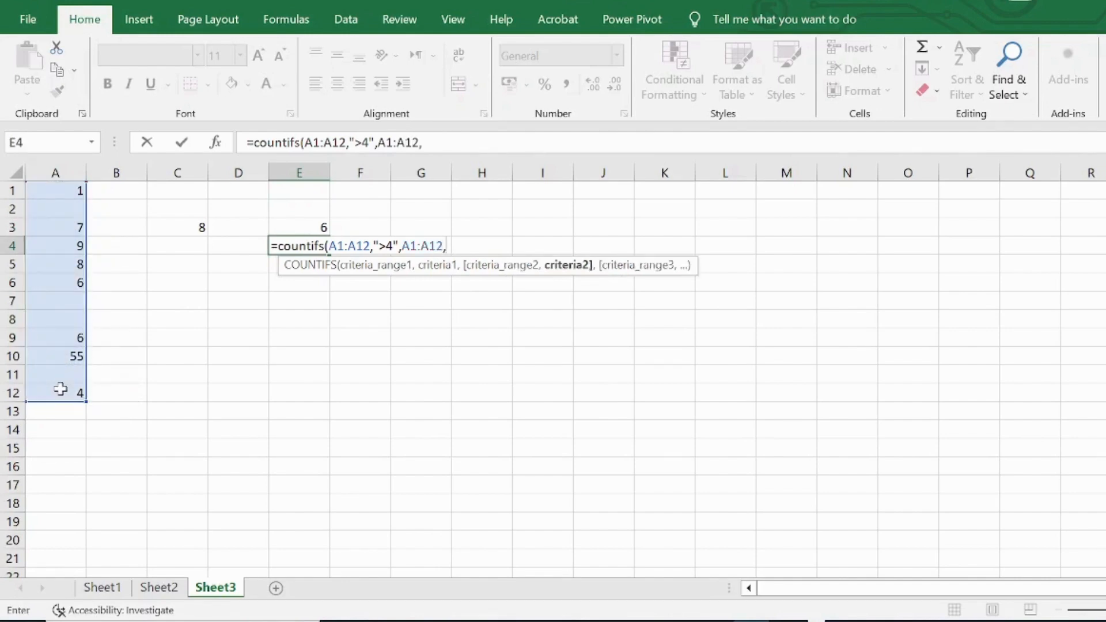
{"action": "type", "text": "\"<15\")"}
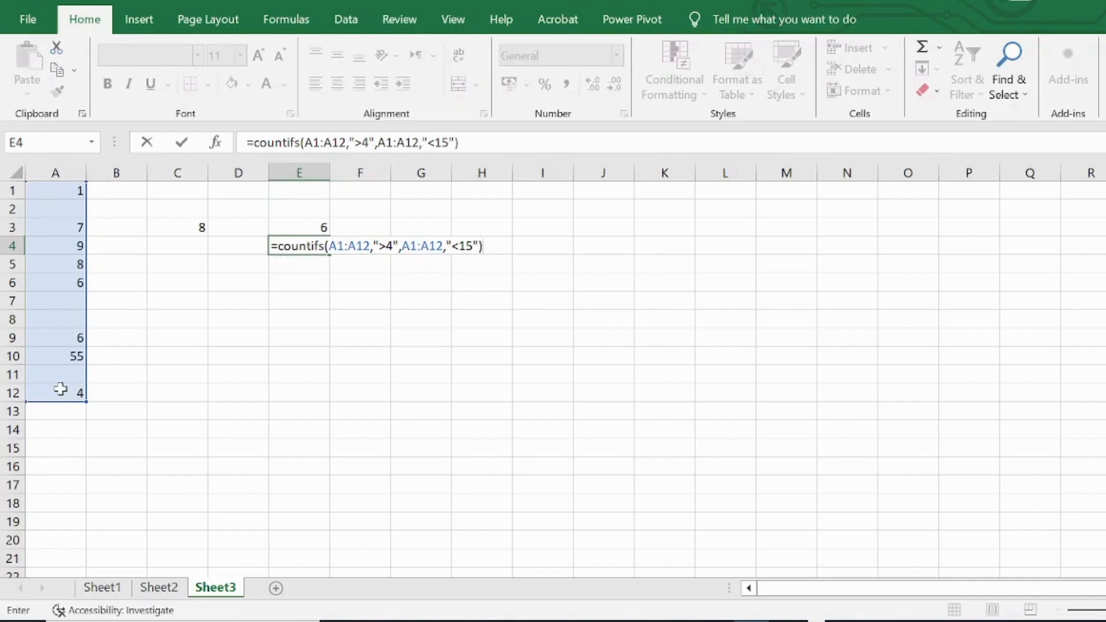
{"action": "key", "text": "Return"}
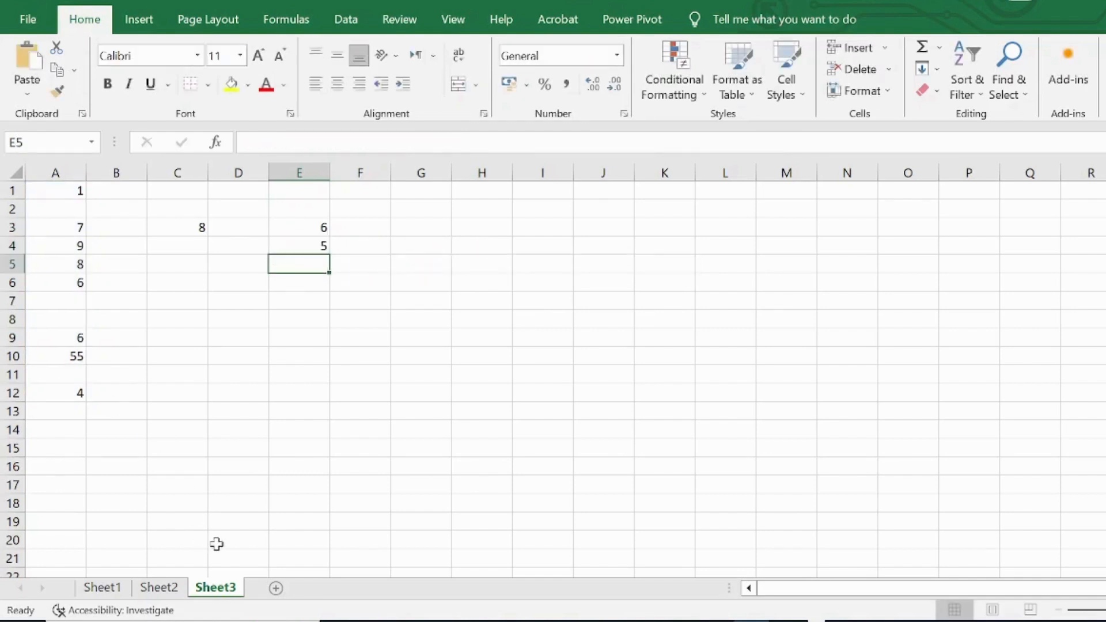
{"action": "left_click", "coordinate": [793, 621]}
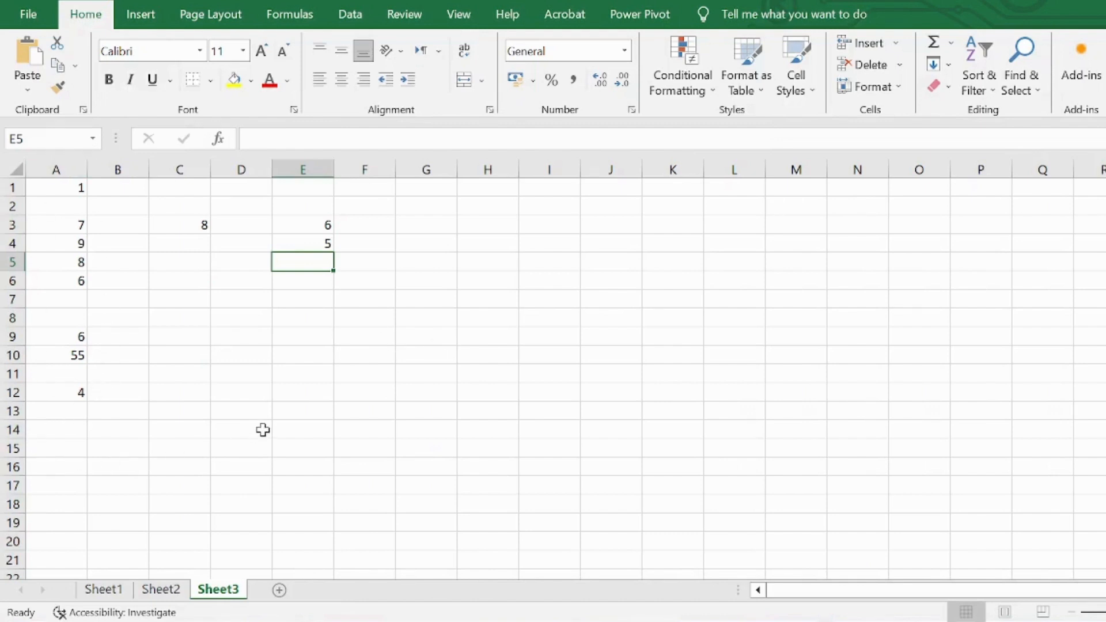
Step: Enter a SUMIF formula in E5 that adds the values in A1:A12 meeting the criterion ">4"
{"action": "type", "text": "=s"}
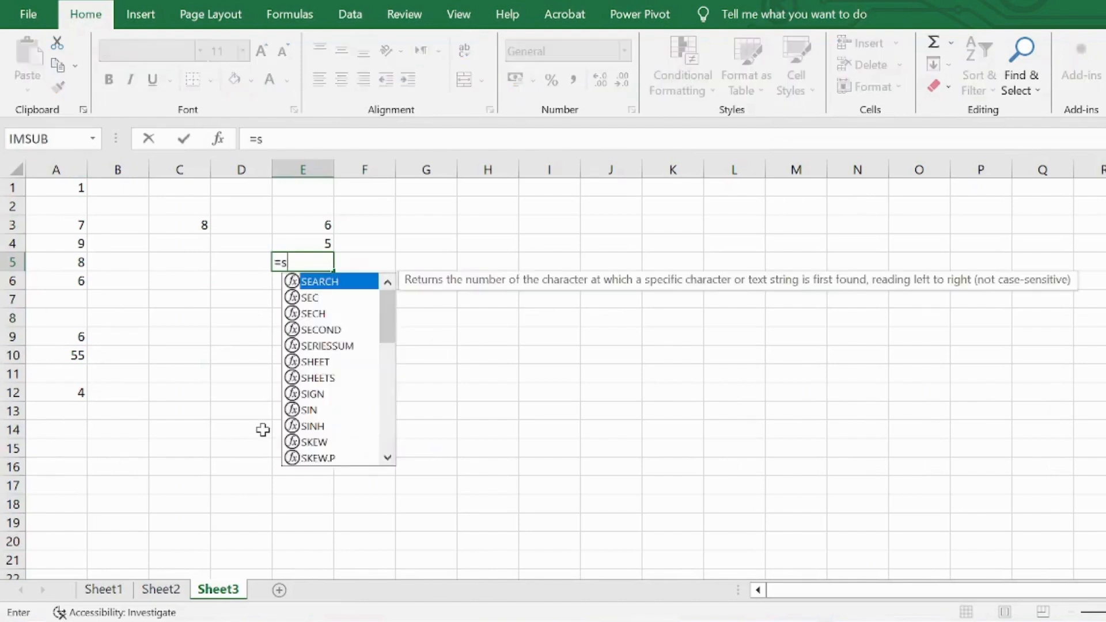
{"action": "type", "text": "um"}
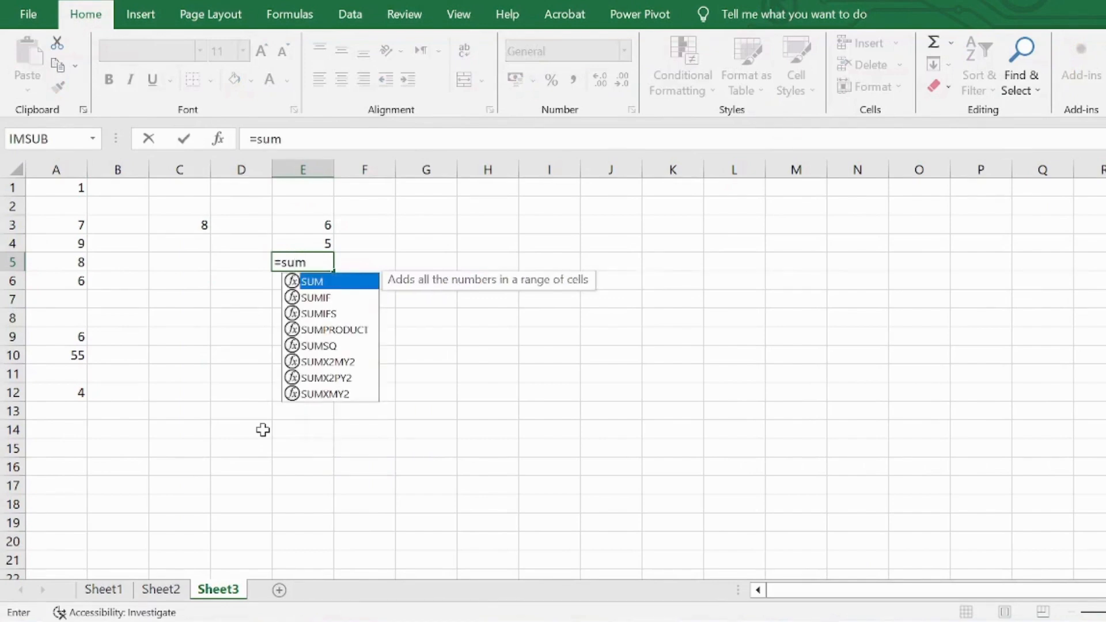
{"action": "type", "text": "if"}
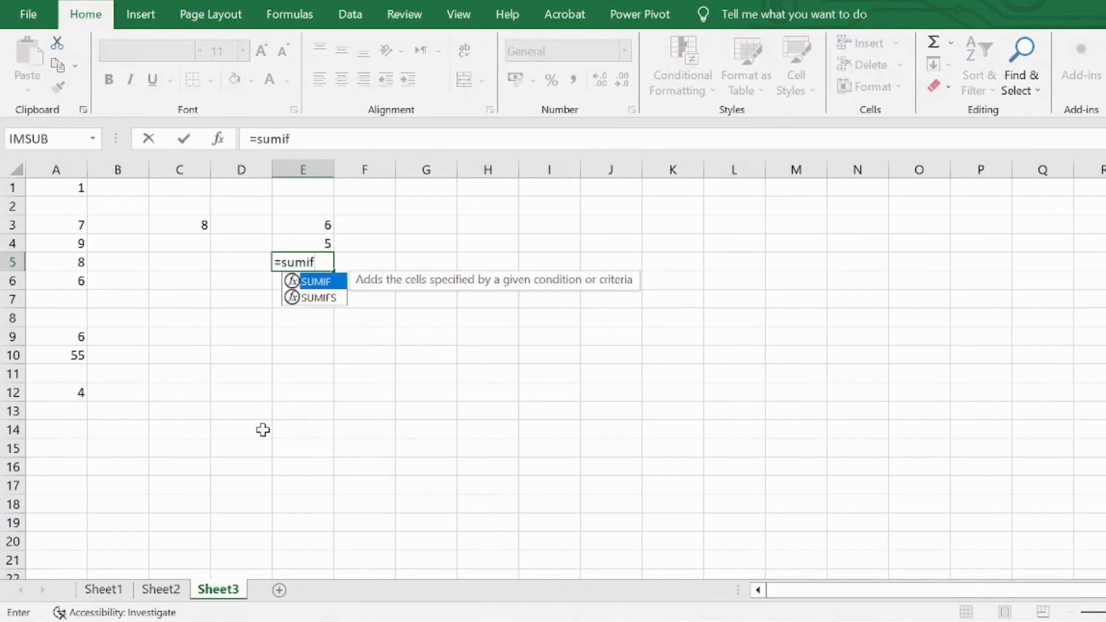
{"action": "type", "text": "("}
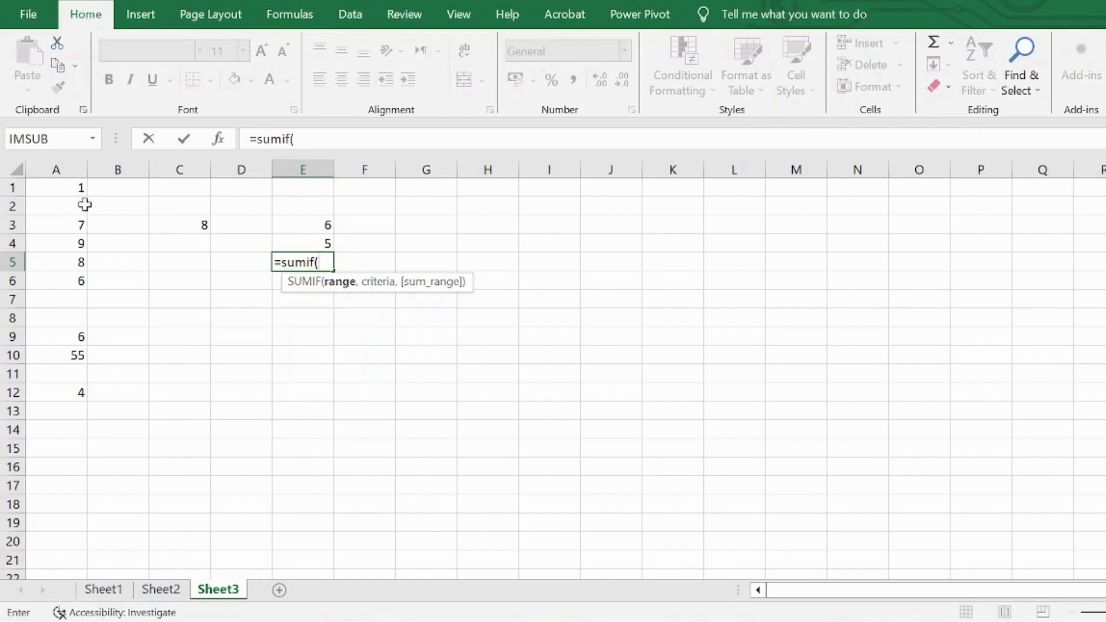
{"action": "left_click", "coordinate": [76, 185]}
{"action": "left_click_drag", "start_coordinate": [76, 185], "coordinate": [64, 392]}
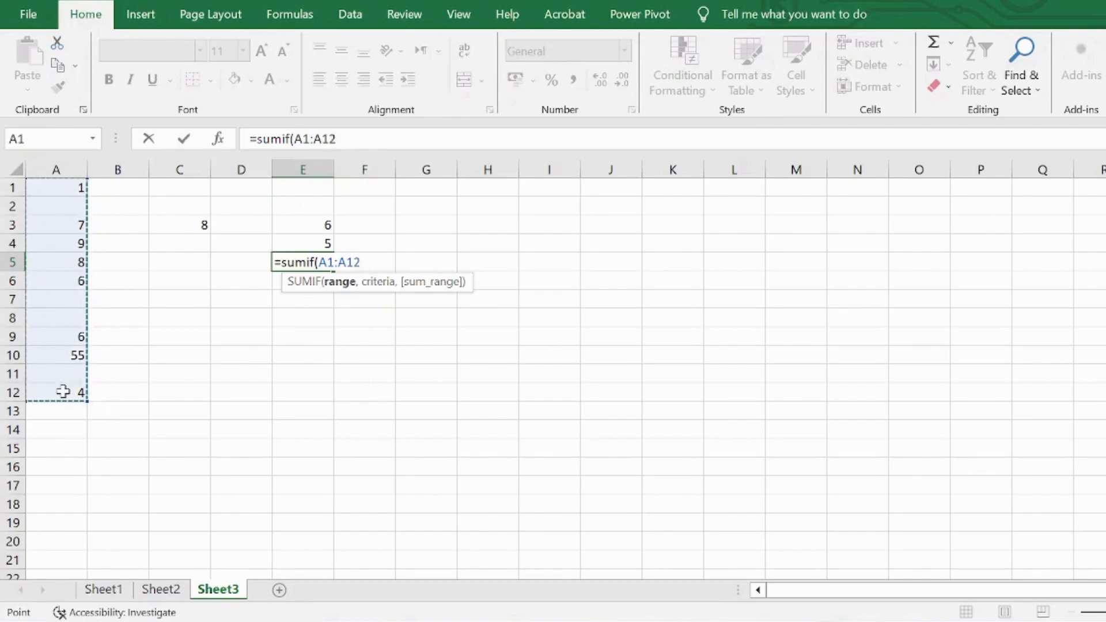
{"action": "type", "text": ",\">4\")"}
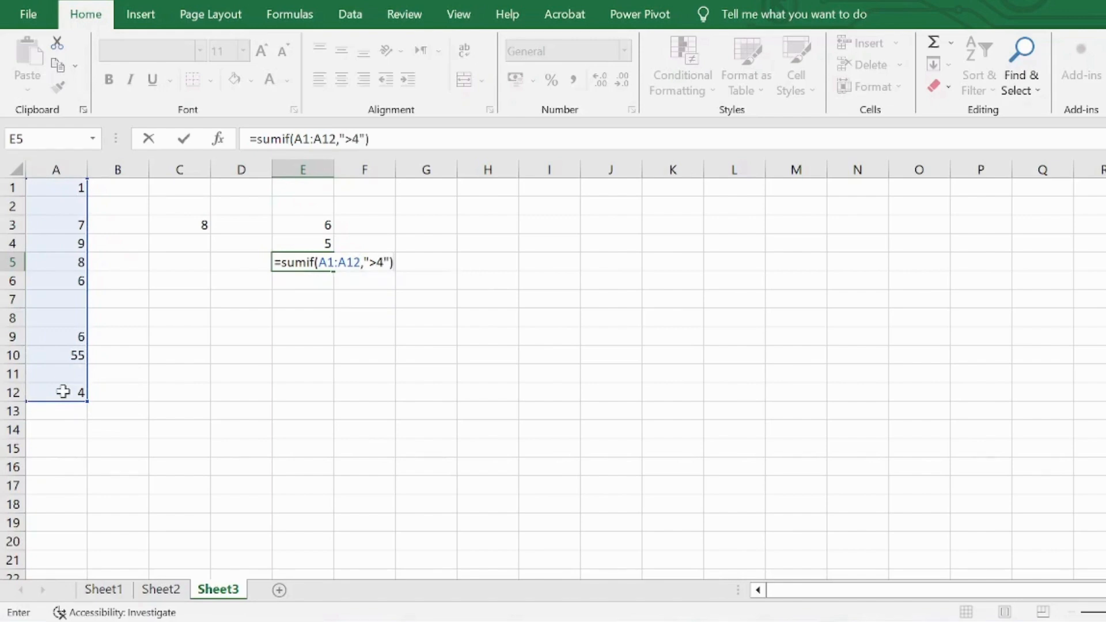
{"action": "key", "text": "Return"}
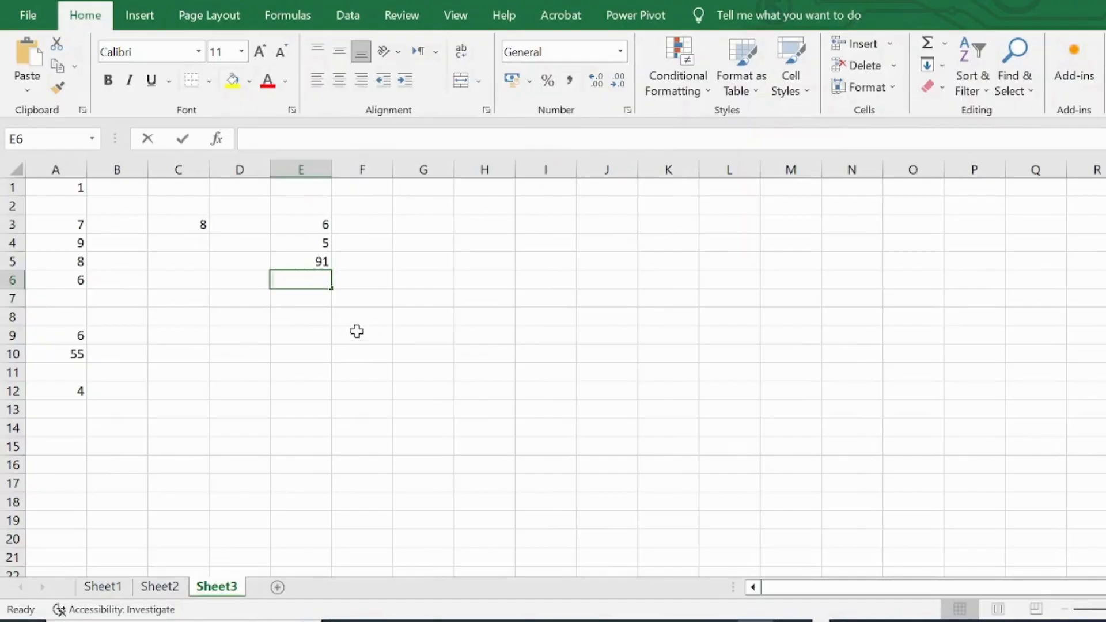
Step: Begin a SUMIFS formula in E6 with A1:A12 as both sum range and first criteria range, and ">4" as the first criterion
{"action": "type", "text": "="}
{"action": "key", "text": "BackSpace"}
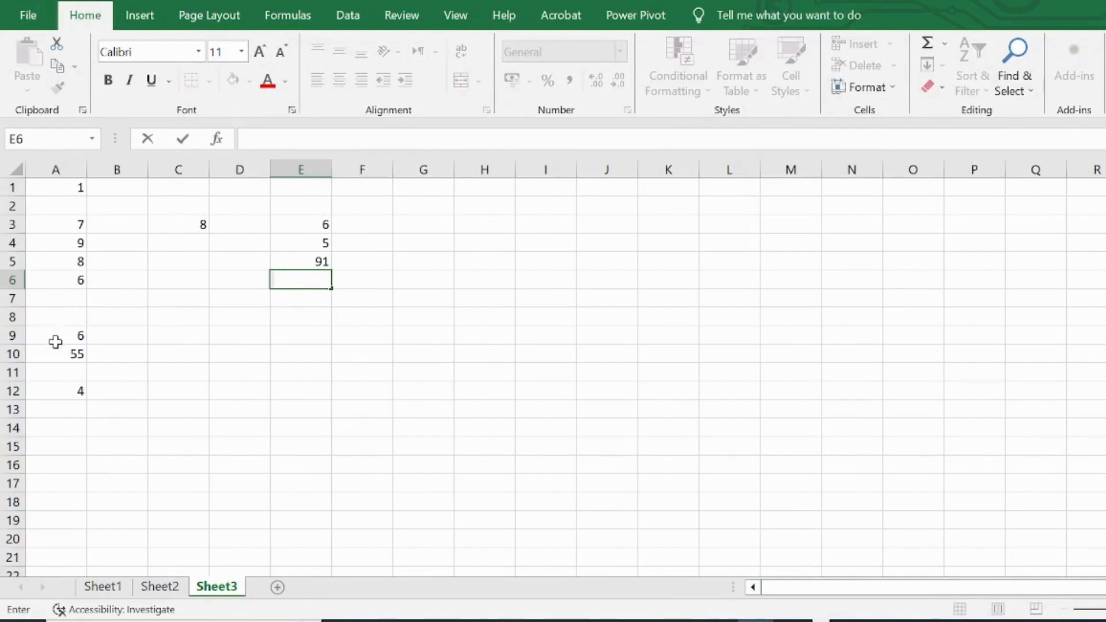
{"action": "type", "text": "="}
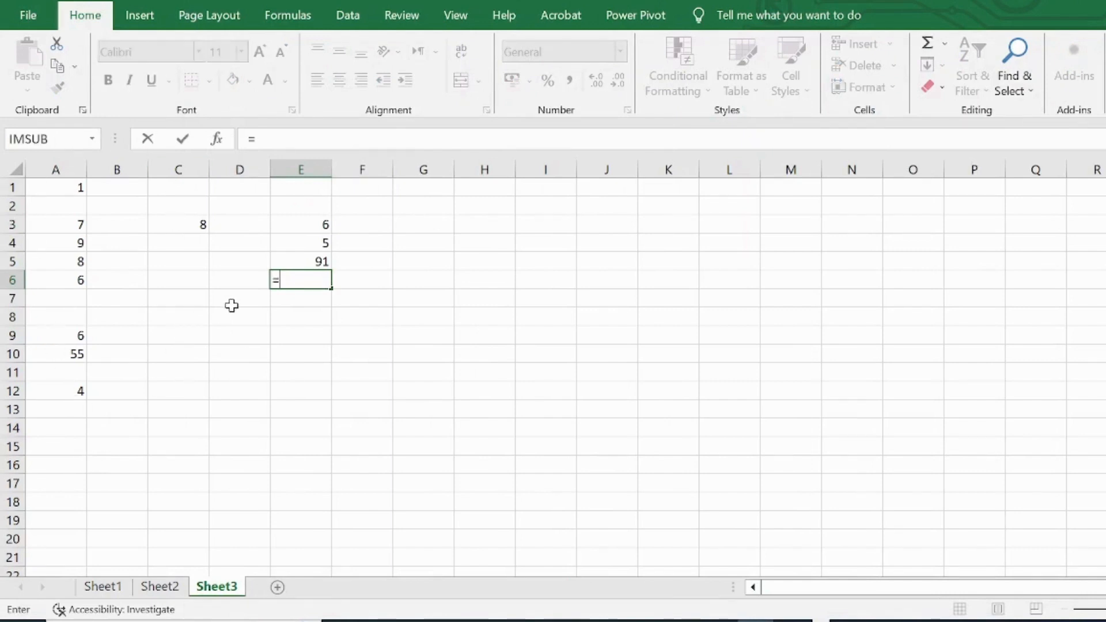
{"action": "type", "text": "sumifs"}
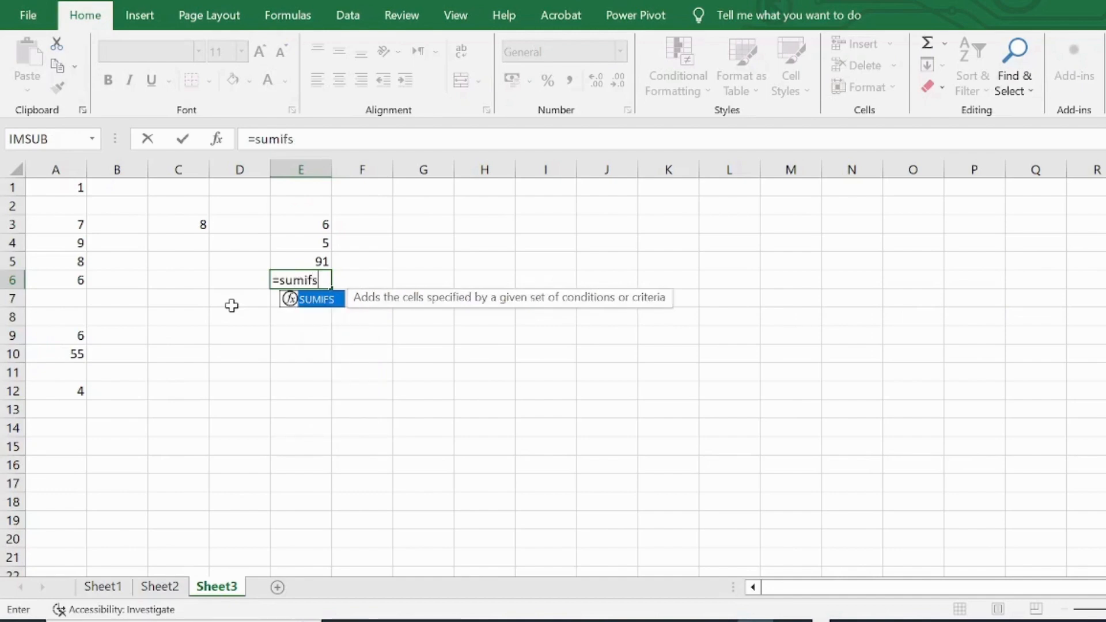
{"action": "type", "text": "("}
{"action": "left_click_drag", "start_coordinate": [66, 186], "coordinate": [29, 396]}
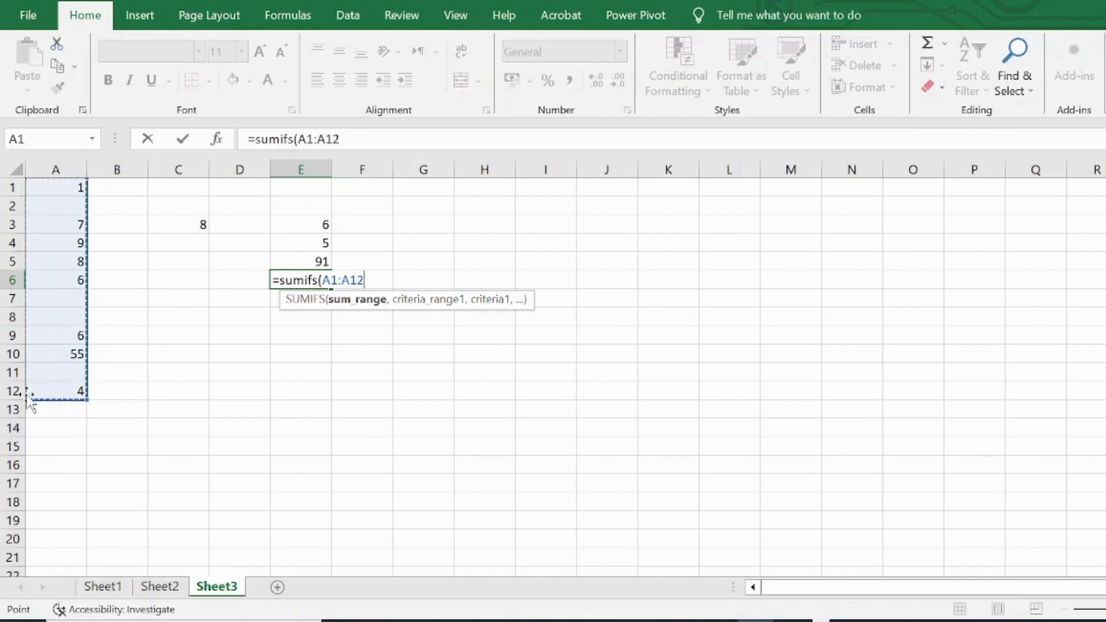
{"action": "type", "text": ","}
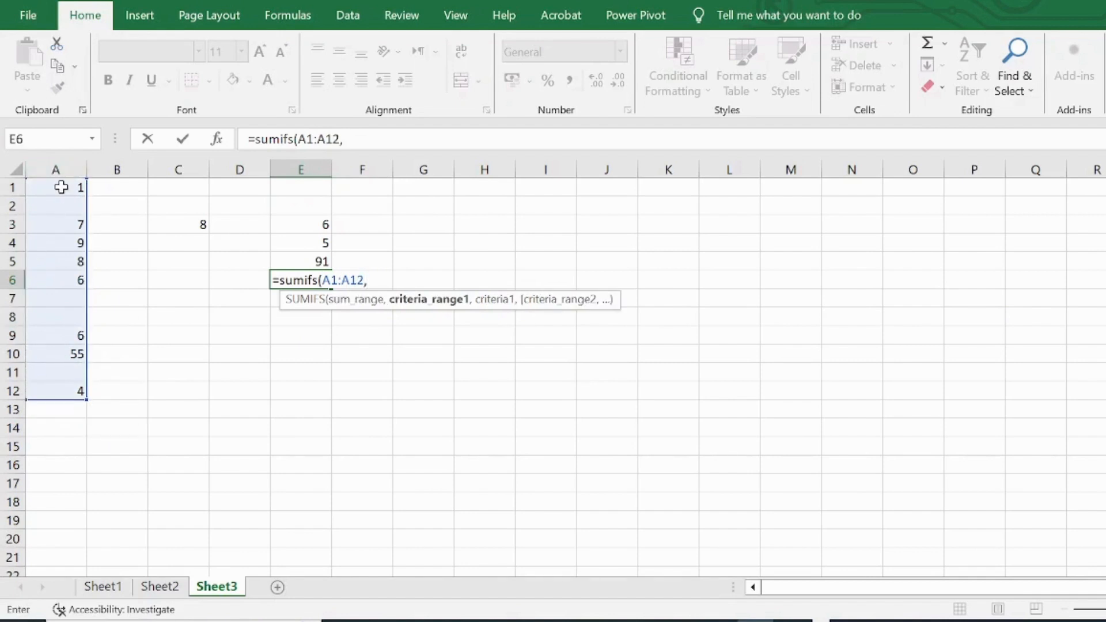
{"action": "left_click_drag", "start_coordinate": [60, 186], "coordinate": [56, 382]}
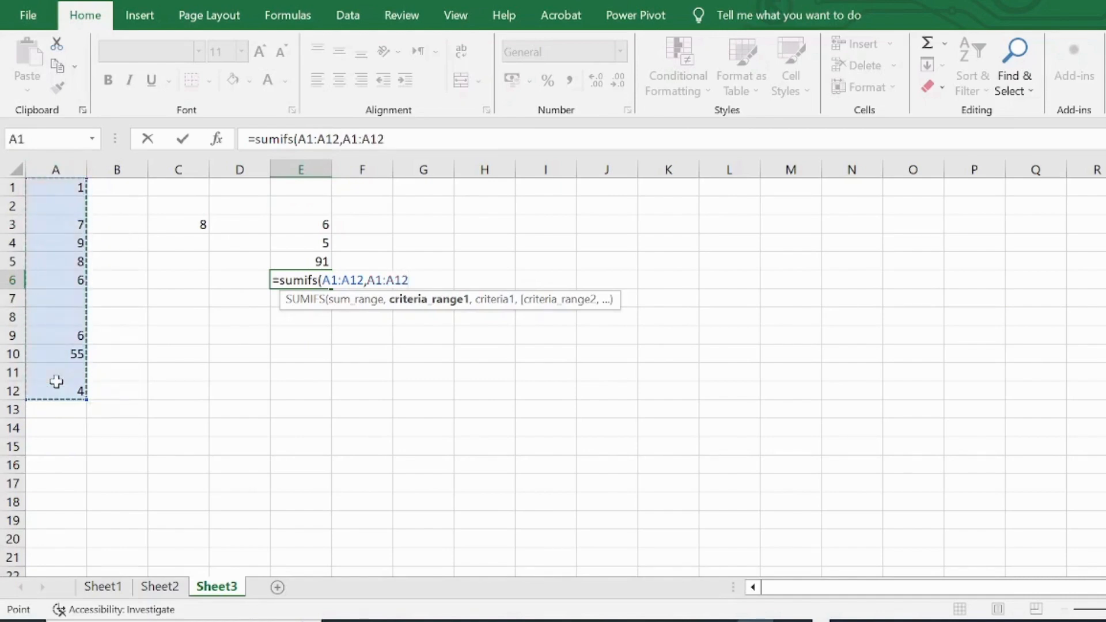
{"action": "type", "text": ","}
{"action": "type", "text": "\">"}
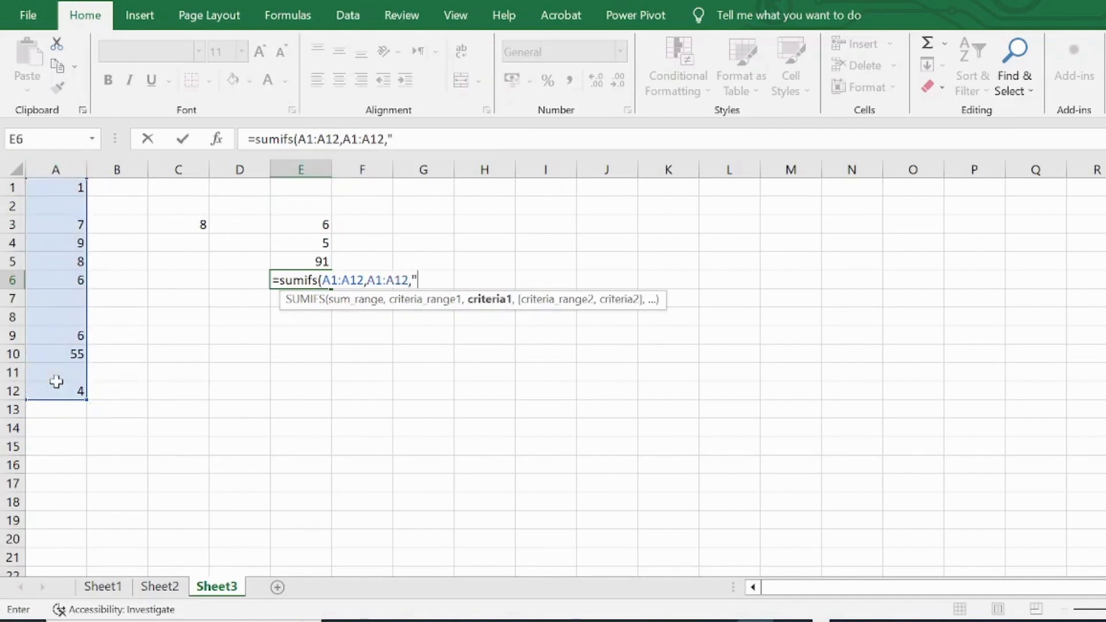
{"action": "type", "text": "4\","}
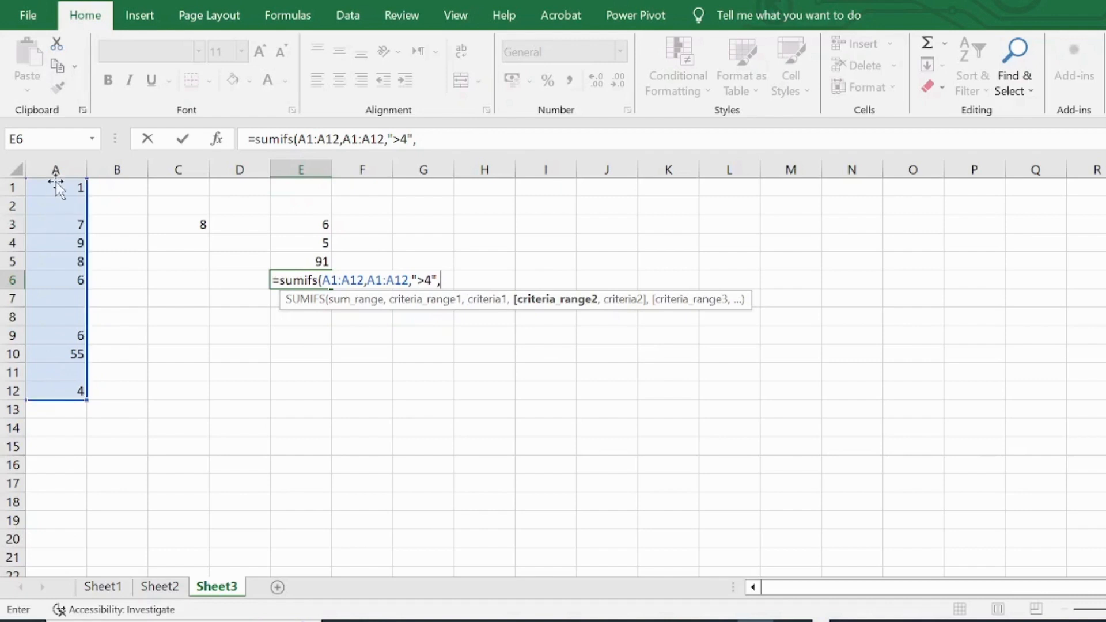
Step: Complete the SUMIFS formula in E6 with A1:A12 as the second criteria range and "<15" as its criterion
{"action": "left_click_drag", "start_coordinate": [55, 185], "coordinate": [54, 393]}
{"action": "type", "text": ","}
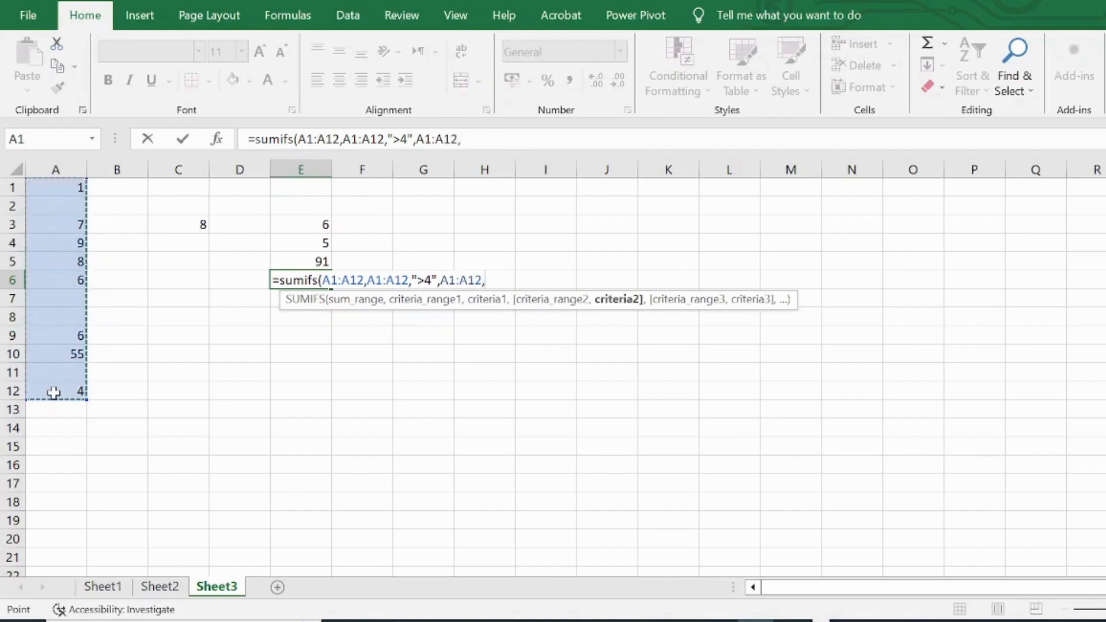
{"action": "type", "text": "\""}
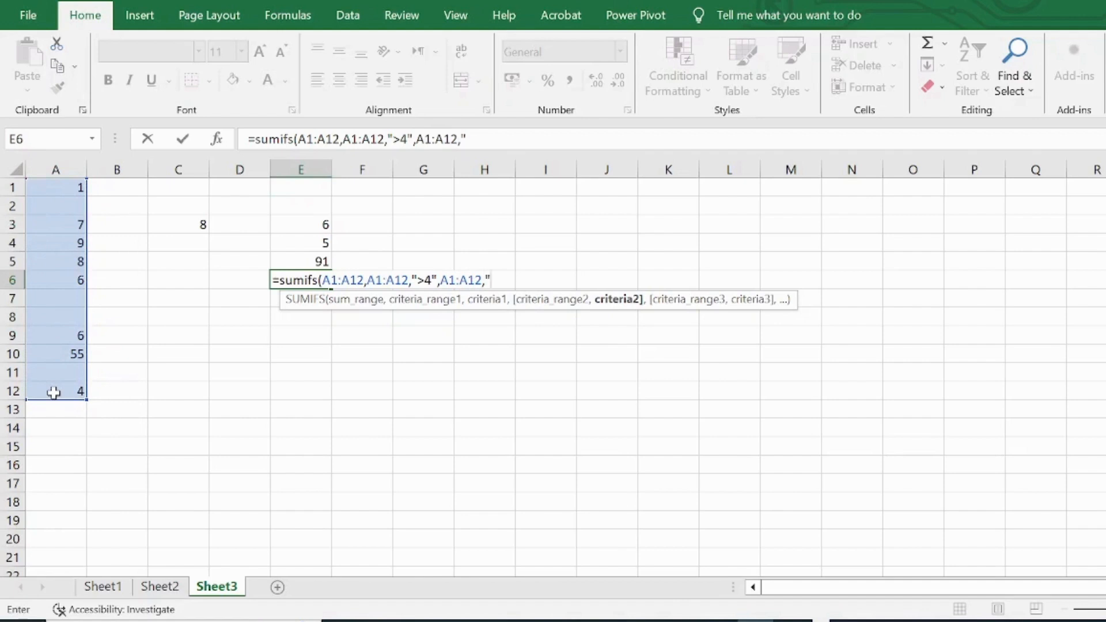
{"action": "type", "text": "<15\")"}
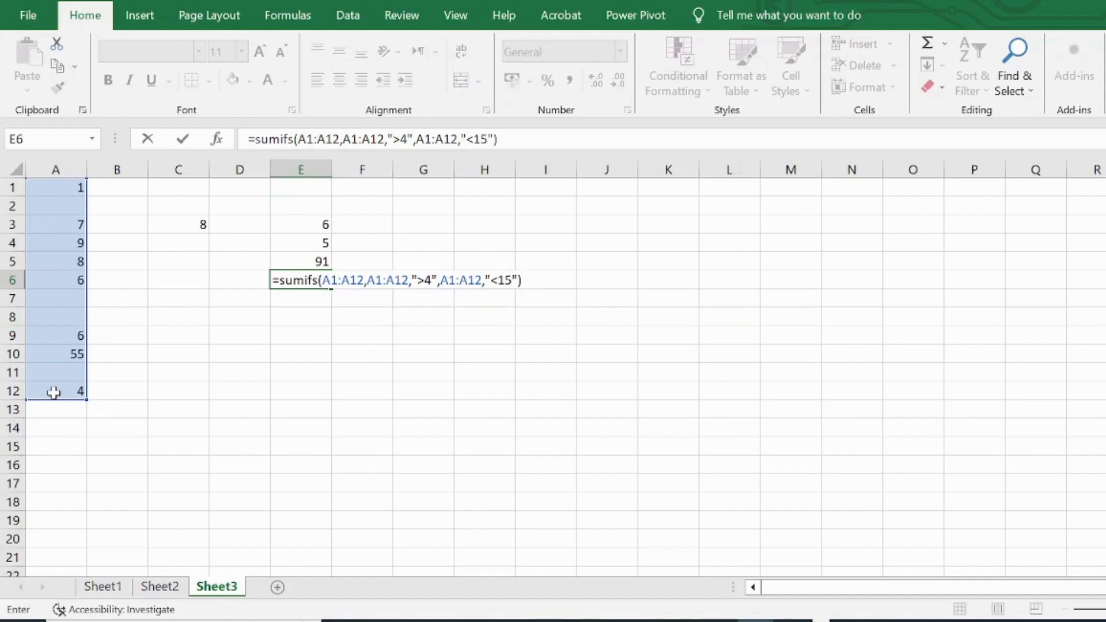
{"action": "key", "text": "Return"}
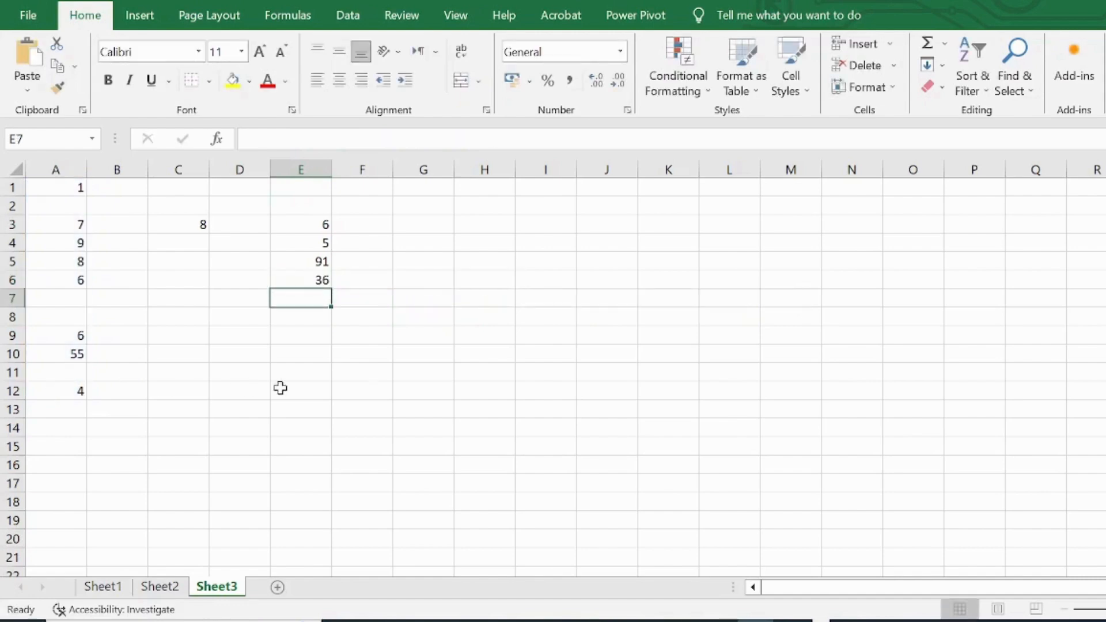